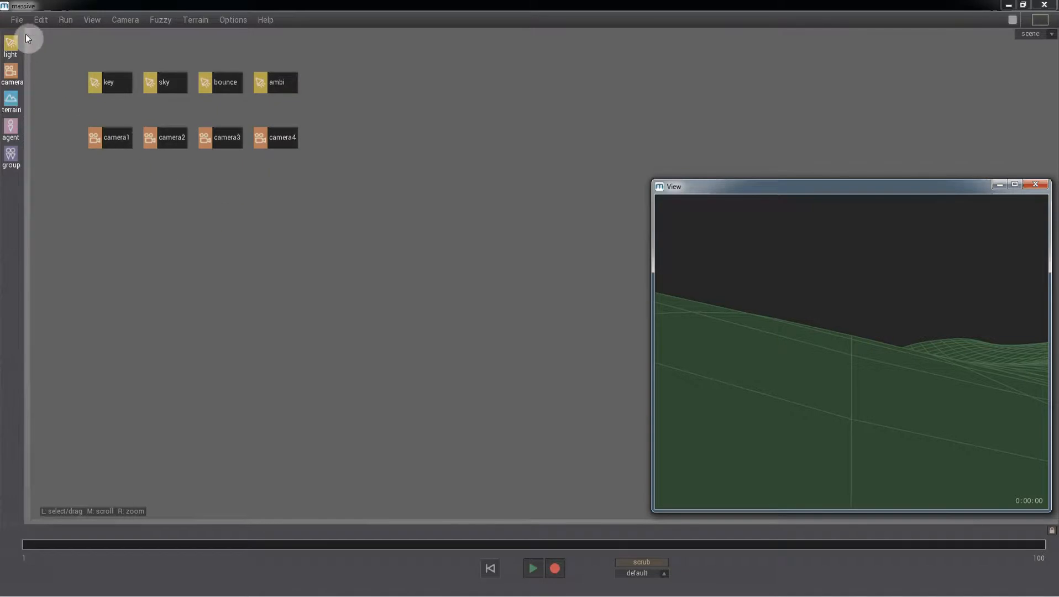
# Step: Load the agent file man.cdl from the Place folder into the scene
pyautogui.click(21, 23)
pyautogui.click(27, 97)
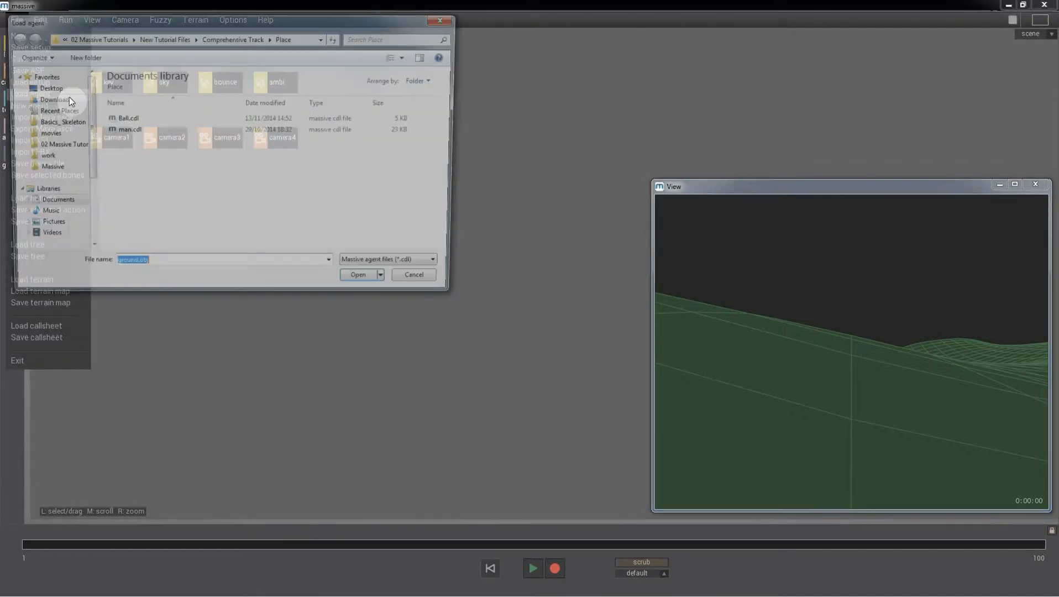
pyautogui.click(125, 132)
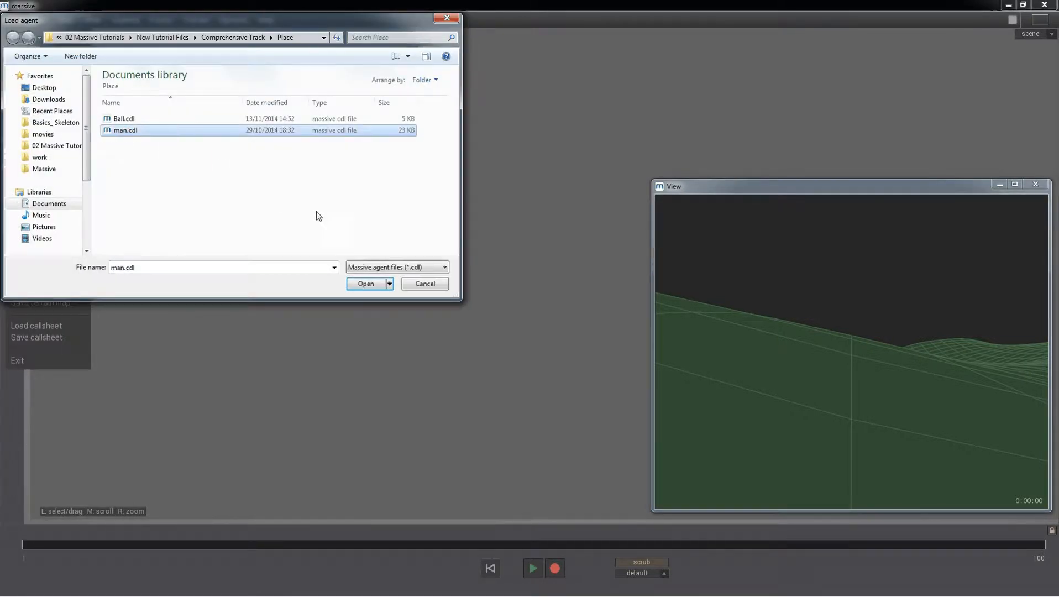
pyautogui.click(355, 284)
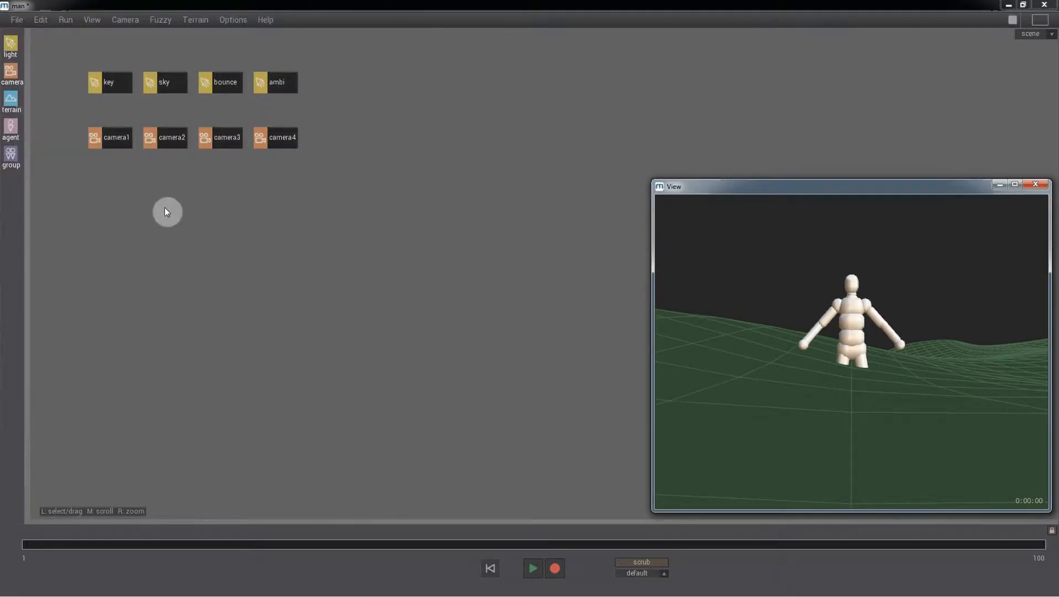
# Step: Open the Place editor and look through the available generator types
pyautogui.click(32, 19)
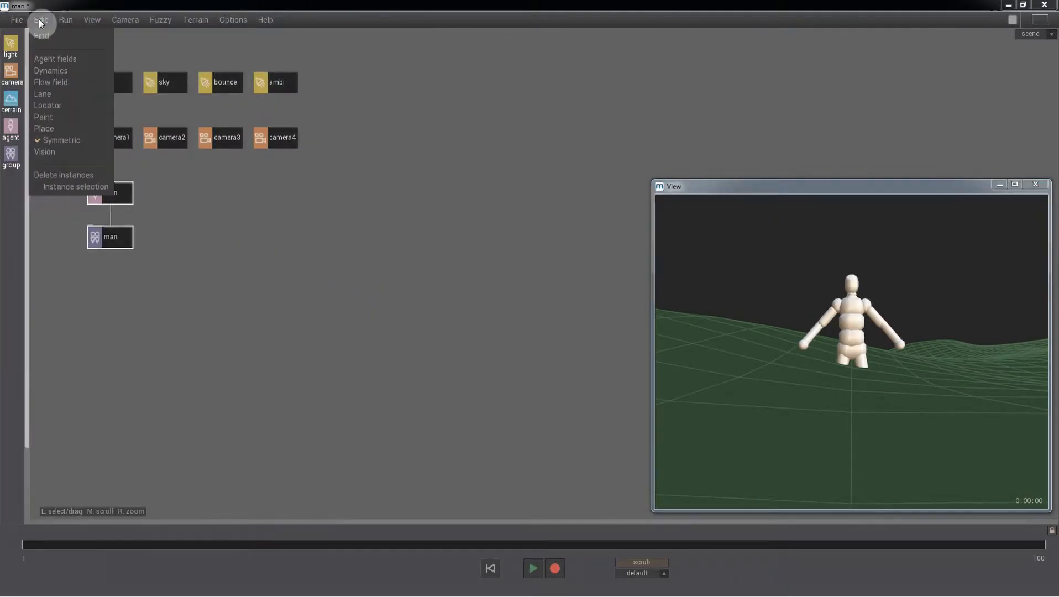
pyautogui.click(57, 129)
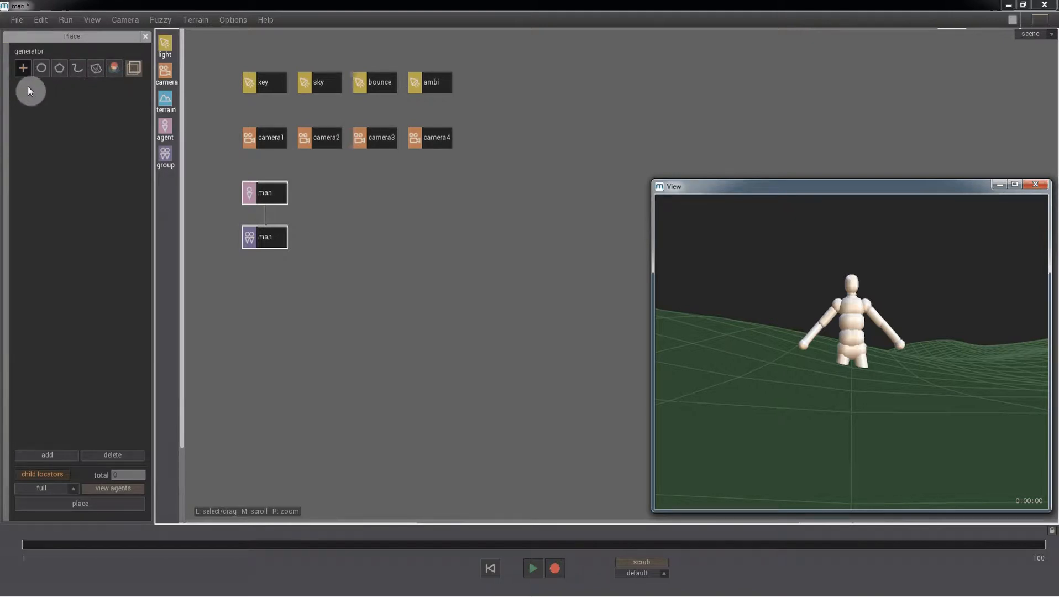
pyautogui.click(29, 72)
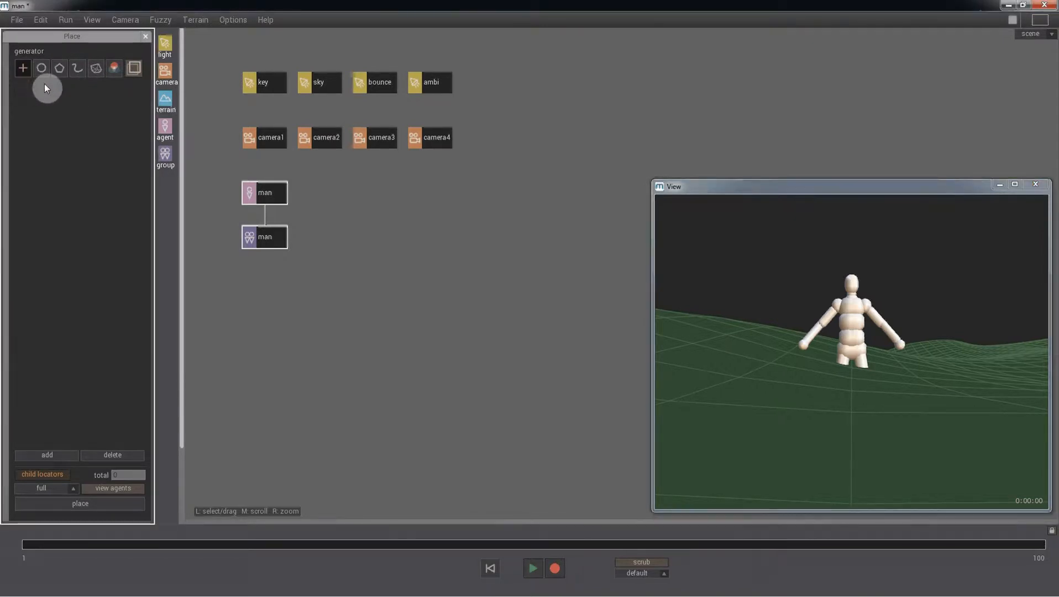
pyautogui.click(43, 70)
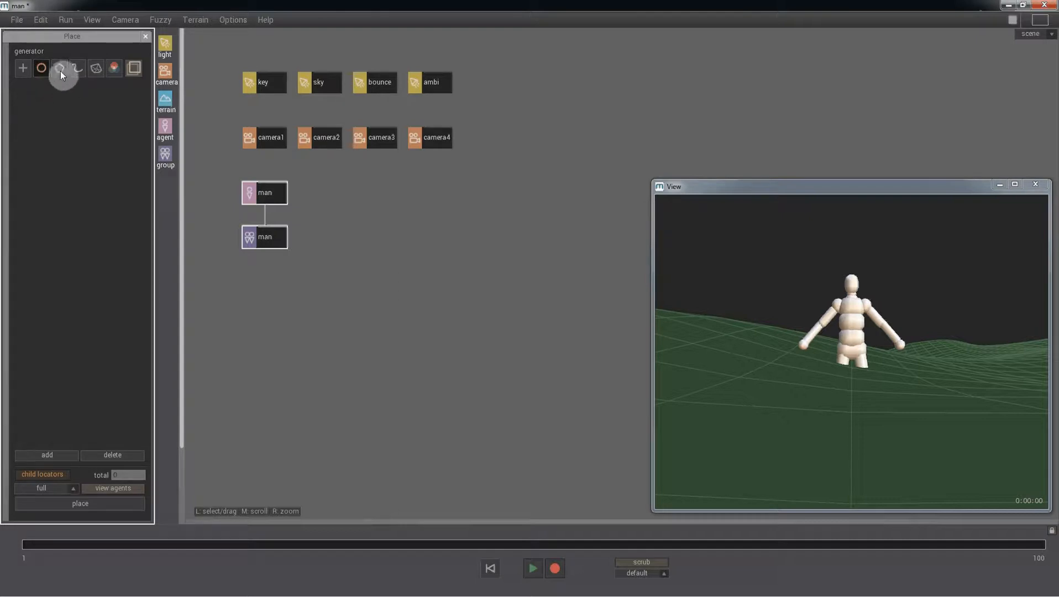
pyautogui.click(60, 71)
pyautogui.click(78, 70)
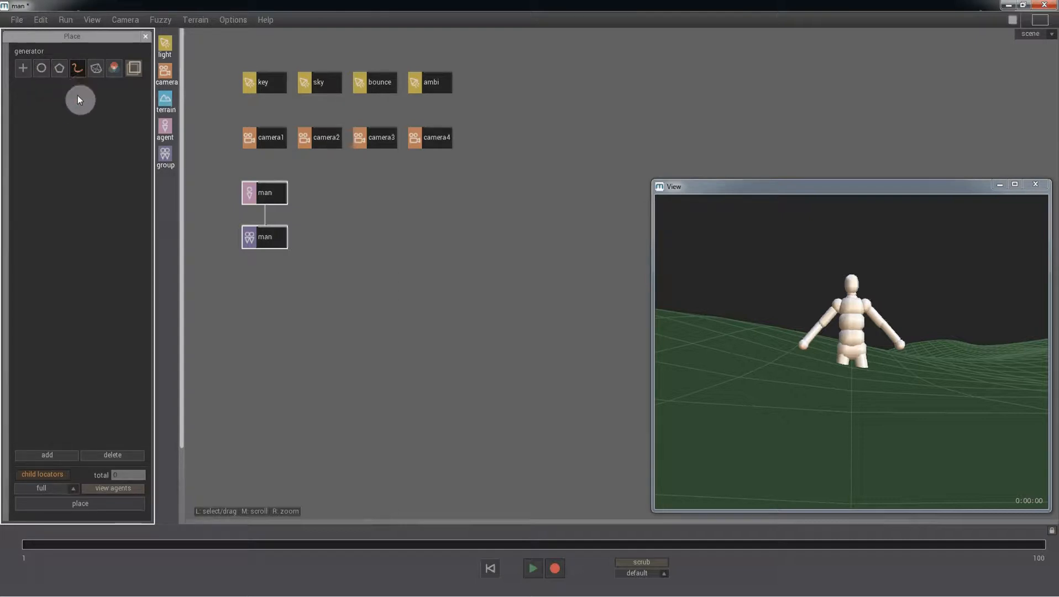
pyautogui.click(115, 70)
# Step: Add a point generator on the terrain for the man group
pyautogui.click(22, 69)
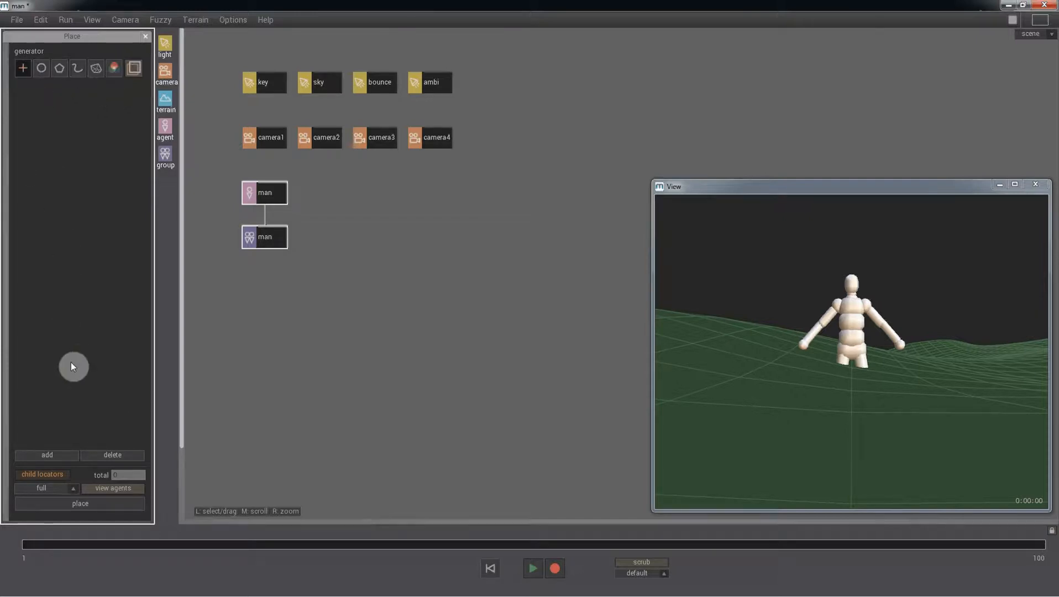
pyautogui.click(58, 457)
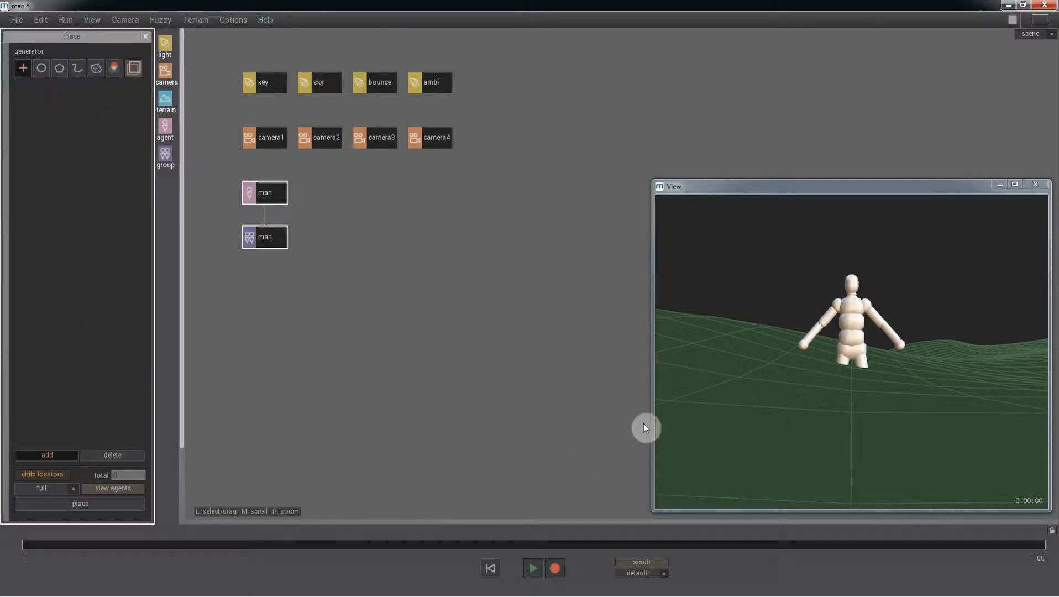
pyautogui.click(760, 336)
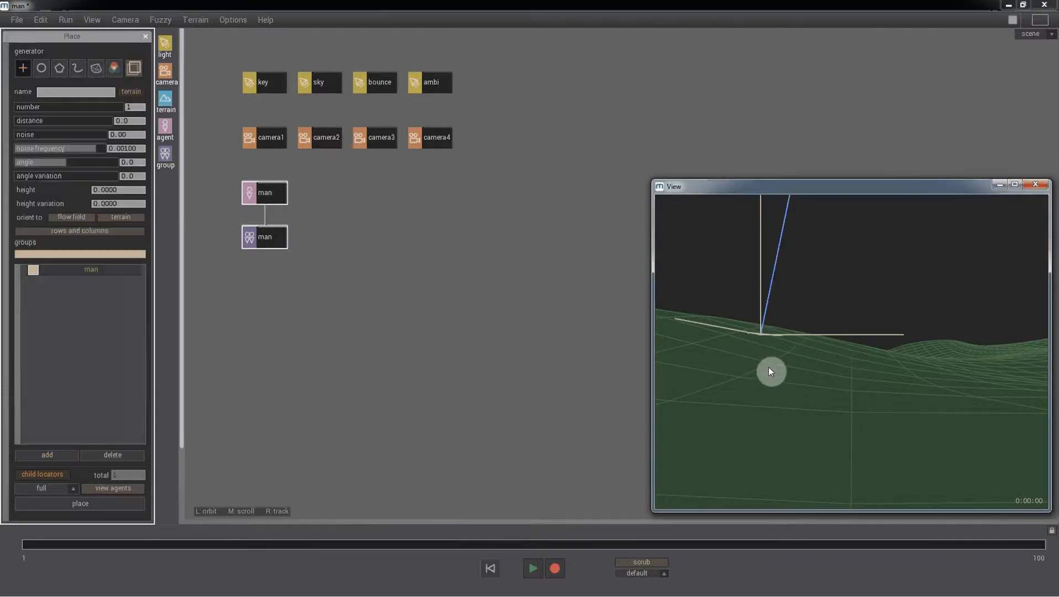
pyautogui.moveTo(768, 367)
pyautogui.mouseDown()
pyautogui.moveTo(761, 397)
pyautogui.moveTo(803, 349)
pyautogui.moveTo(745, 347)
pyautogui.moveTo(865, 350)
pyautogui.moveTo(832, 373)
pyautogui.moveTo(774, 385)
pyautogui.mouseUp()
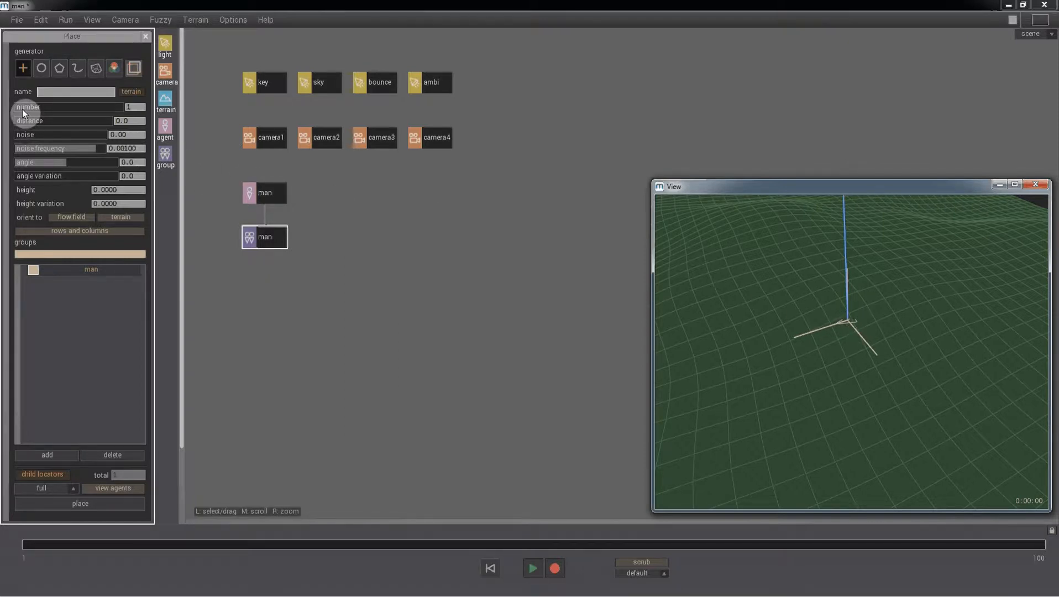
# Step: Set the point generator's number to 50, distance to 140.4 and noise to 130.95
pyautogui.moveTo(23, 110); pyautogui.dragTo(65, 110)
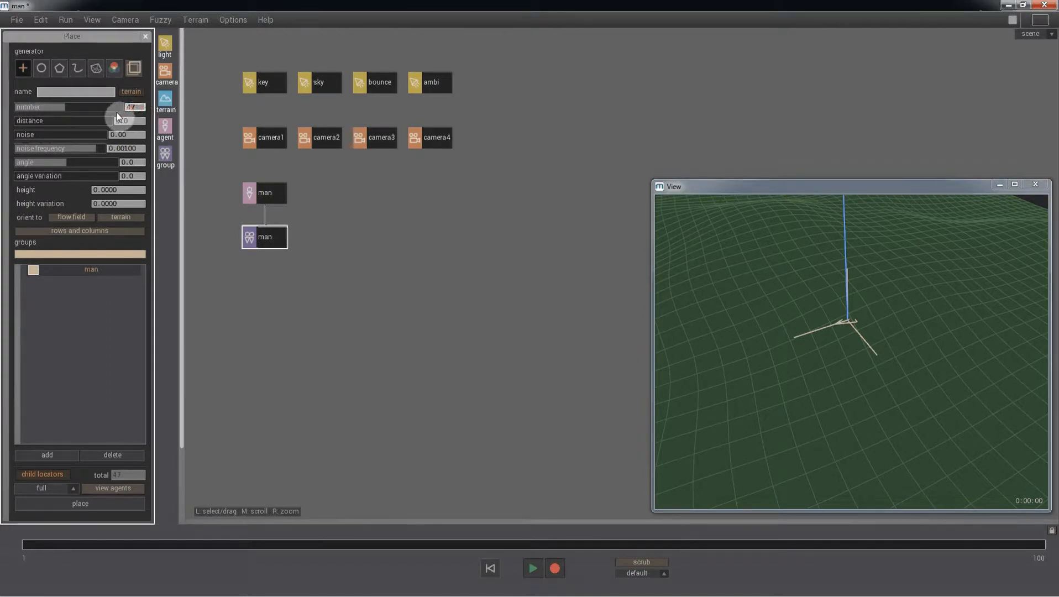
pyautogui.moveTo(65, 109); pyautogui.dragTo(69, 110)
pyautogui.moveTo(17, 121); pyautogui.dragTo(70, 167)
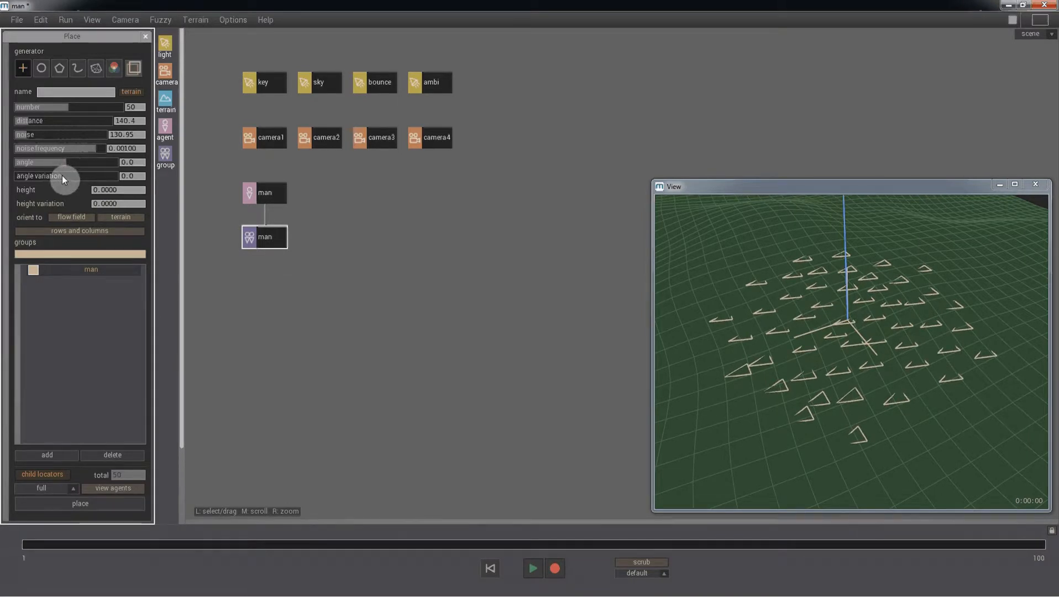
# Step: Remove the point generator's noise and reduce its number to 15
pyautogui.moveTo(61, 175); pyautogui.dragTo(23, 173)
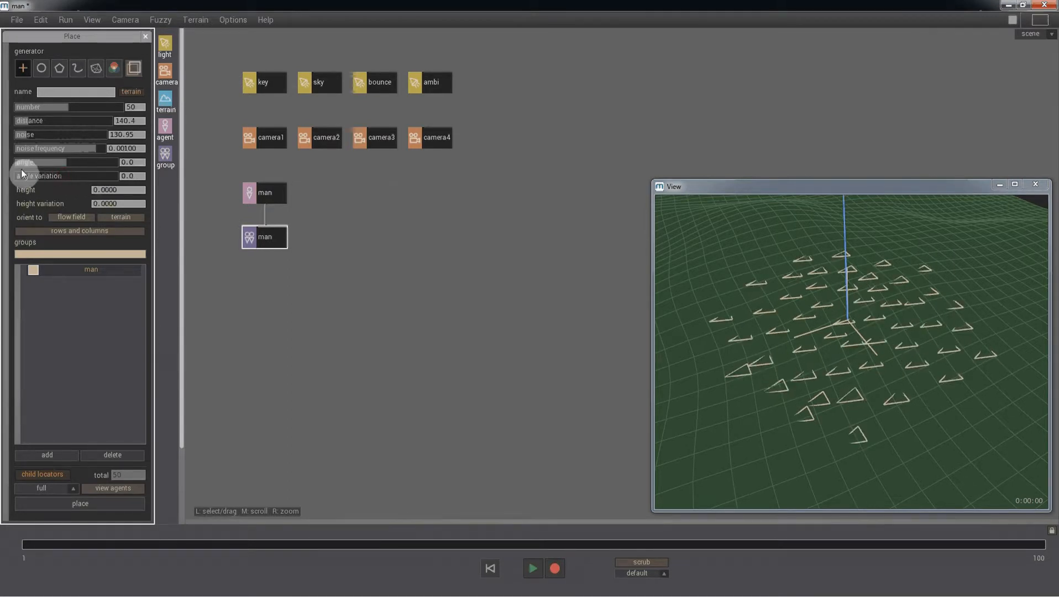
pyautogui.moveTo(51, 136); pyautogui.dragTo(19, 137)
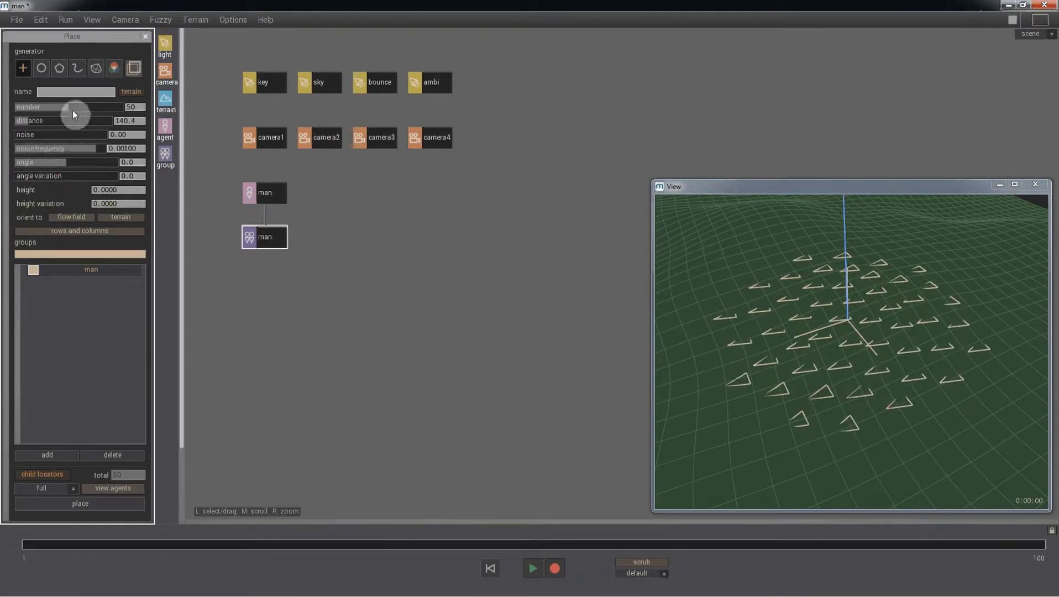
pyautogui.moveTo(73, 108); pyautogui.dragTo(38, 115)
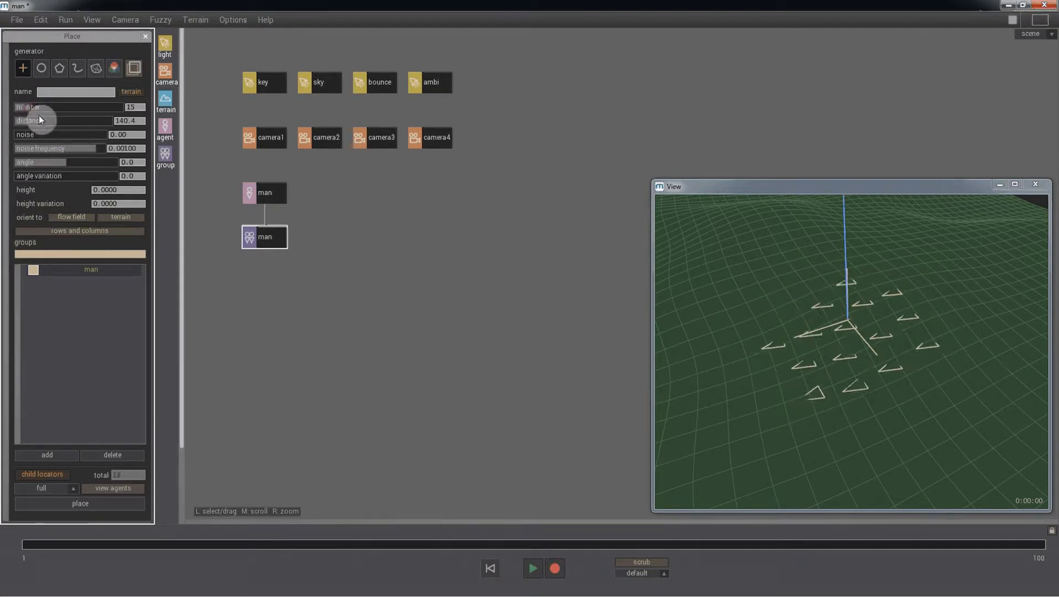
# Step: Arrange the point generator in 6 rows and 5 columns and place the man agents
pyautogui.click(116, 232)
pyautogui.moveTo(32, 243); pyautogui.dragTo(20, 262)
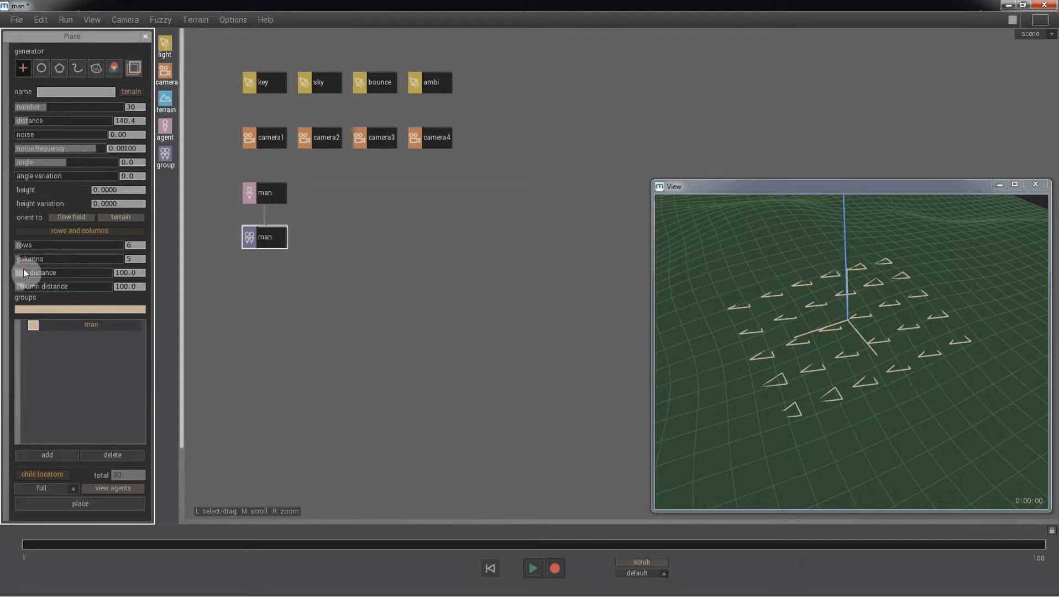
pyautogui.click(76, 504)
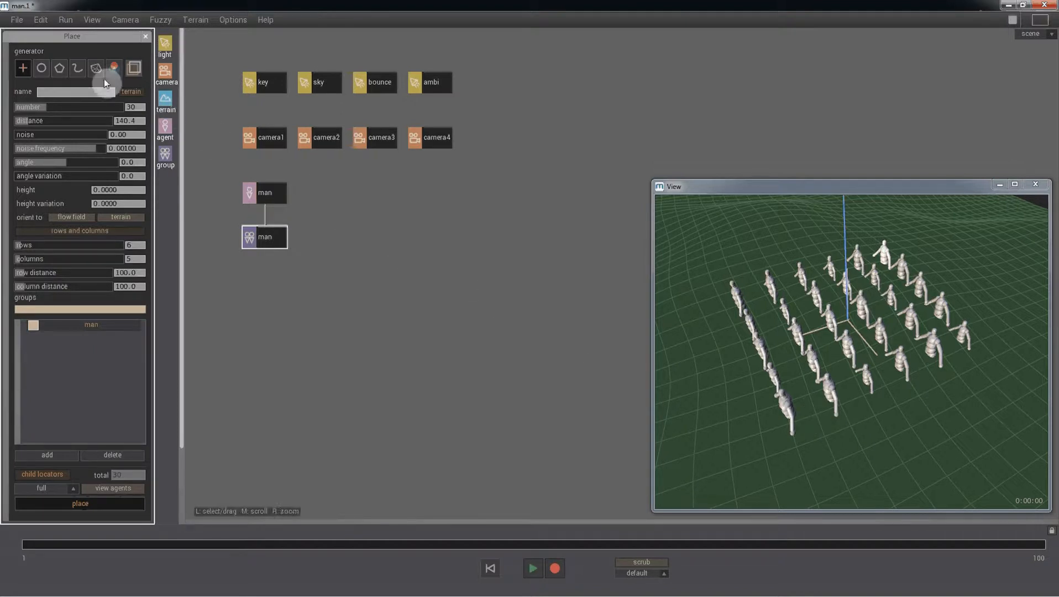
# Step: Add a circle generator on the terrain beside the grid of placed men
pyautogui.click(43, 68)
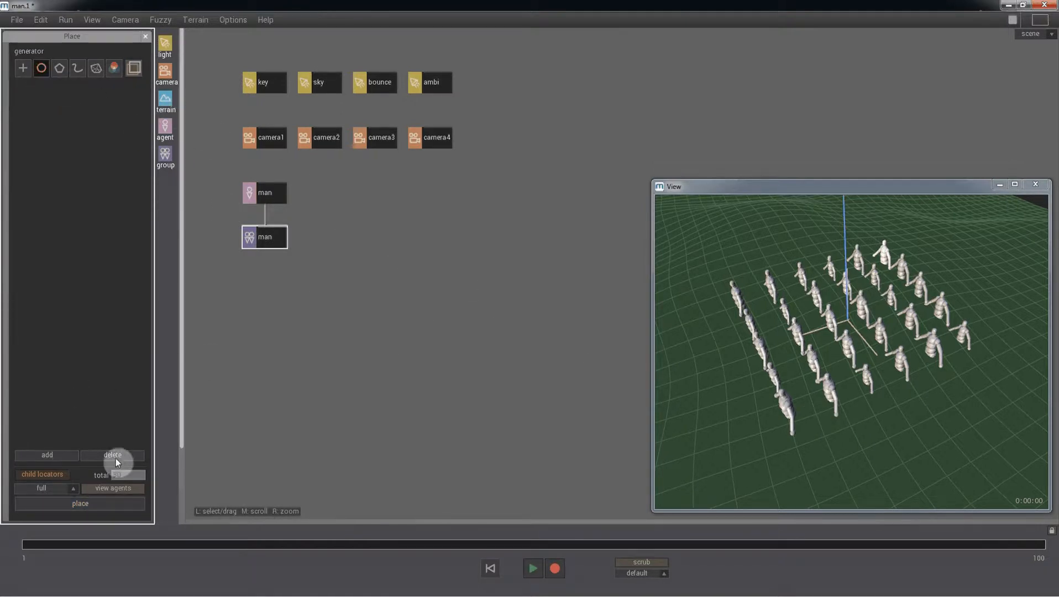
pyautogui.moveTo(688, 465); pyautogui.dragTo(682, 353)
pyautogui.click(47, 454)
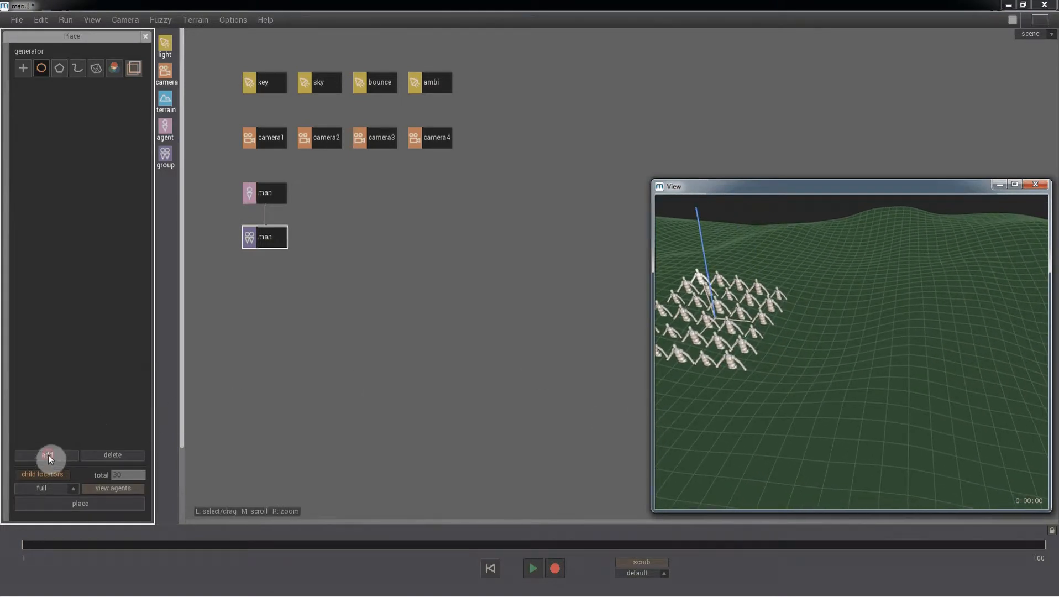
pyautogui.click(842, 323)
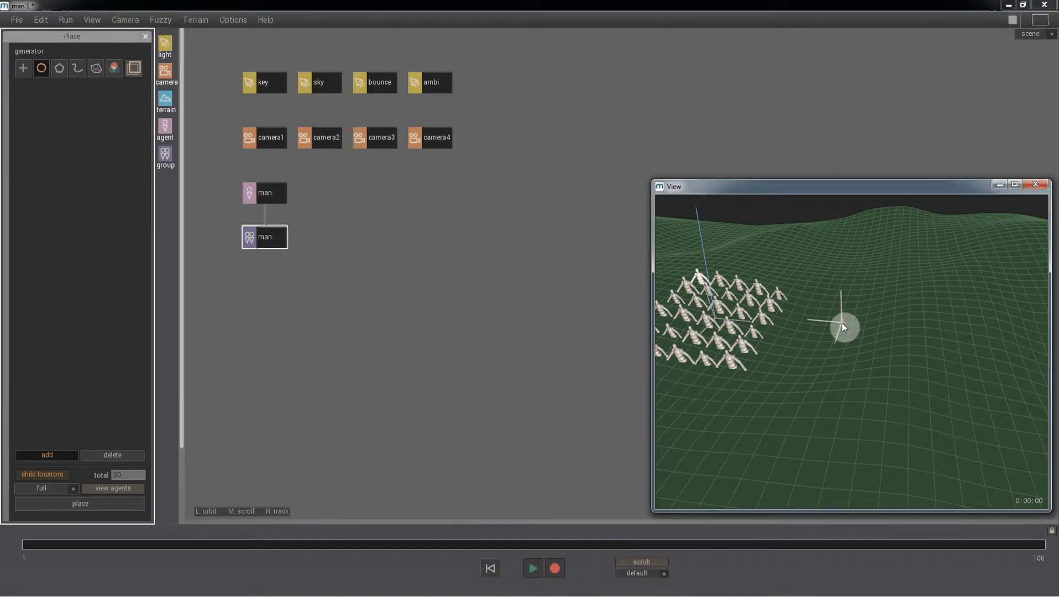
pyautogui.moveTo(841, 323); pyautogui.dragTo(853, 356)
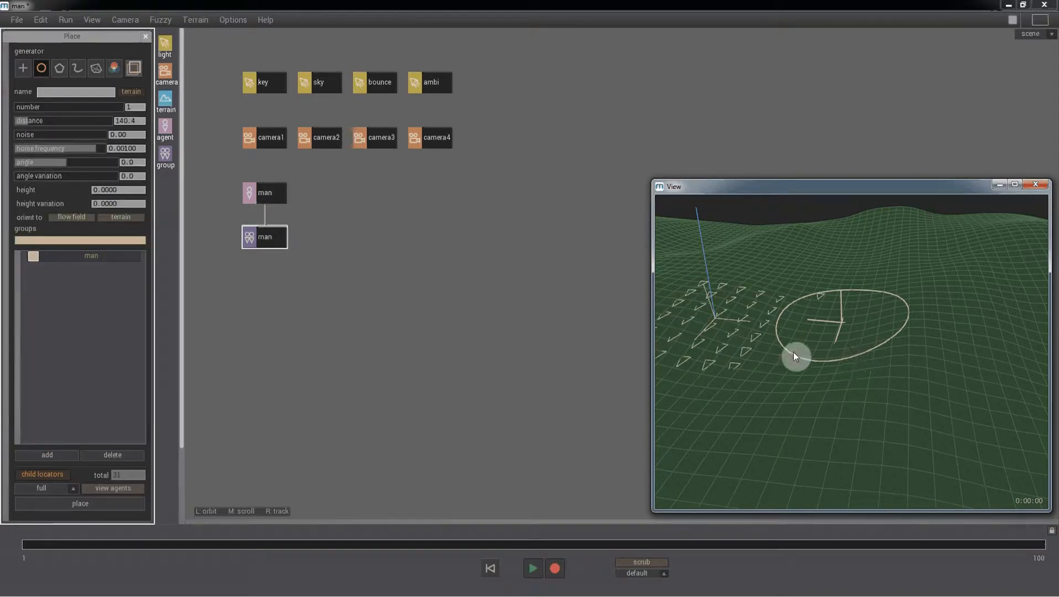
# Step: Set the circle generator's number to 19 and angle variation to 38.3, and move it slightly across the terrain
pyautogui.moveTo(23, 110); pyautogui.dragTo(33, 109)
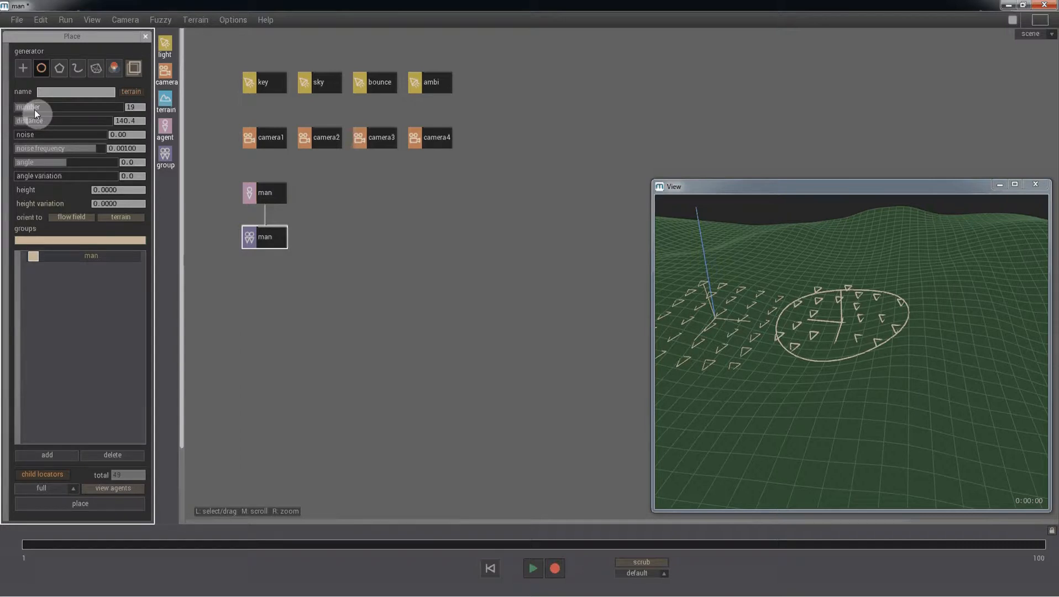
pyautogui.moveTo(44, 171)
pyautogui.mouseDown()
pyautogui.moveTo(31, 177)
pyautogui.moveTo(60, 173)
pyautogui.moveTo(26, 174)
pyautogui.mouseUp()
pyautogui.moveTo(13, 133)
pyautogui.mouseDown()
pyautogui.moveTo(58, 137)
pyautogui.moveTo(6, 142)
pyautogui.mouseUp()
pyautogui.moveTo(54, 169); pyautogui.dragTo(28, 177)
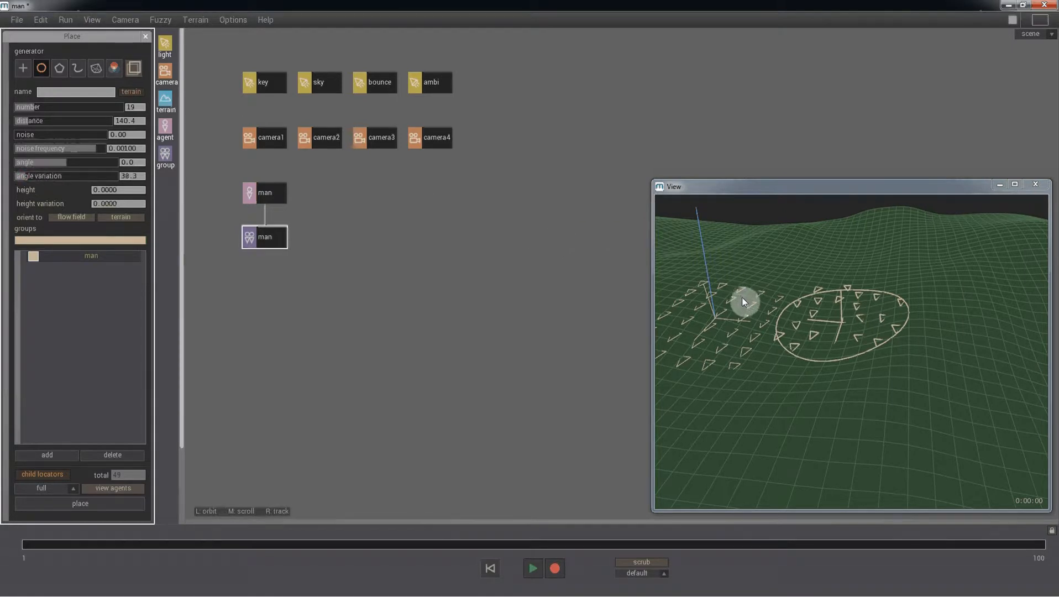
pyautogui.moveTo(842, 321); pyautogui.dragTo(848, 343)
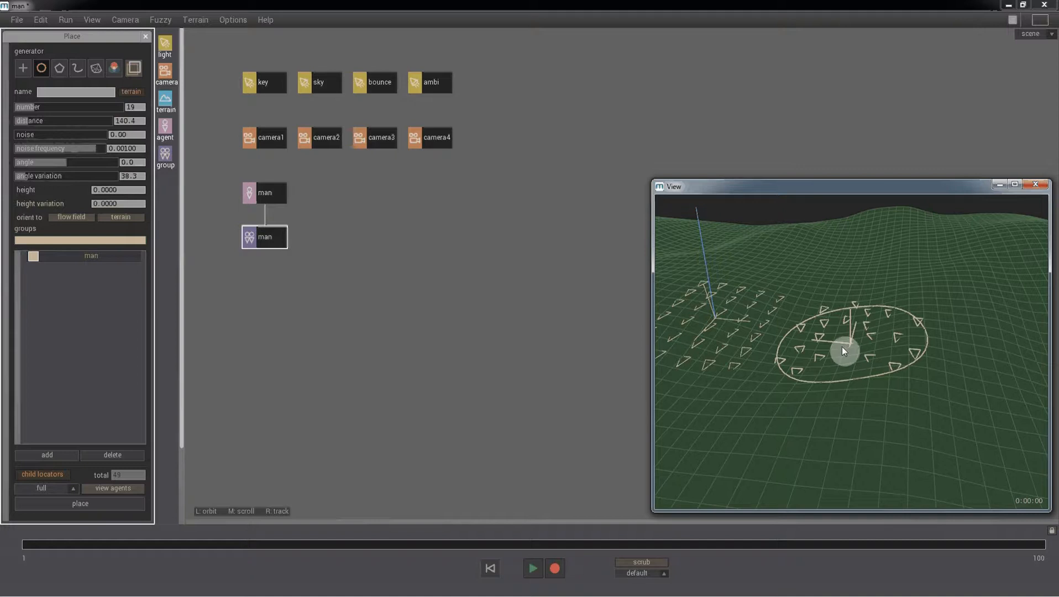
# Step: Load the agent file Ball.cdl into the scene
pyautogui.click(17, 22)
pyautogui.click(30, 94)
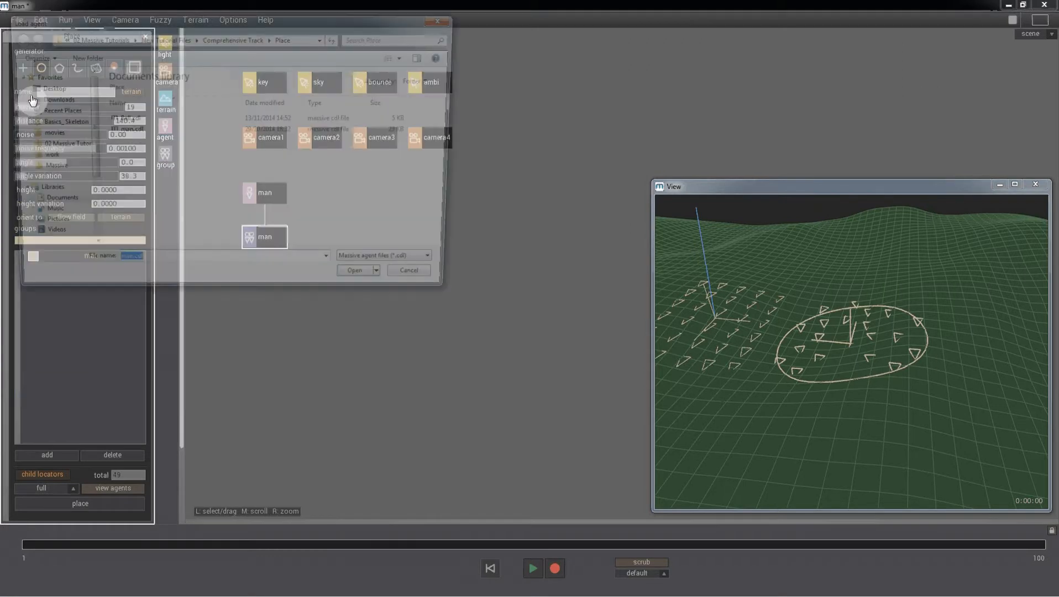
pyautogui.click(133, 118)
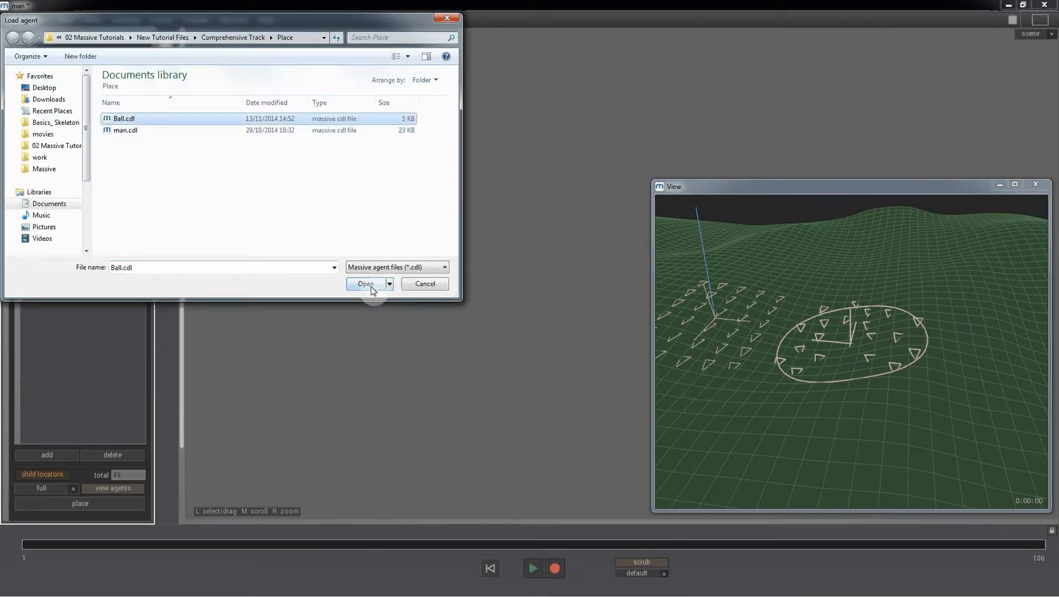
pyautogui.click(370, 287)
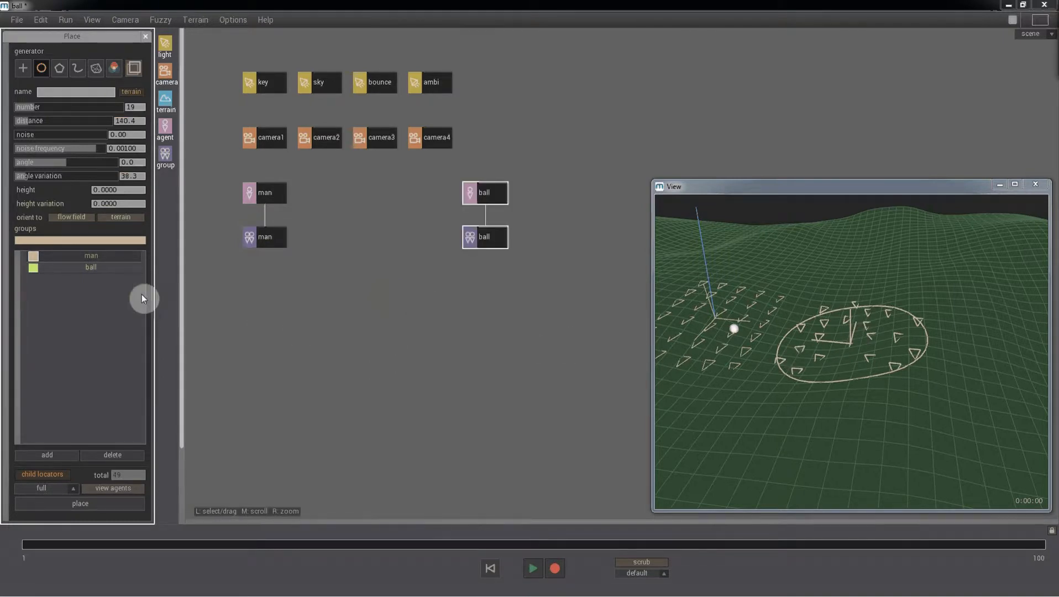
# Step: Assign both the ball and man groups to the circle generator and adjust their ratio to a roughly even mix
pyautogui.click(104, 269)
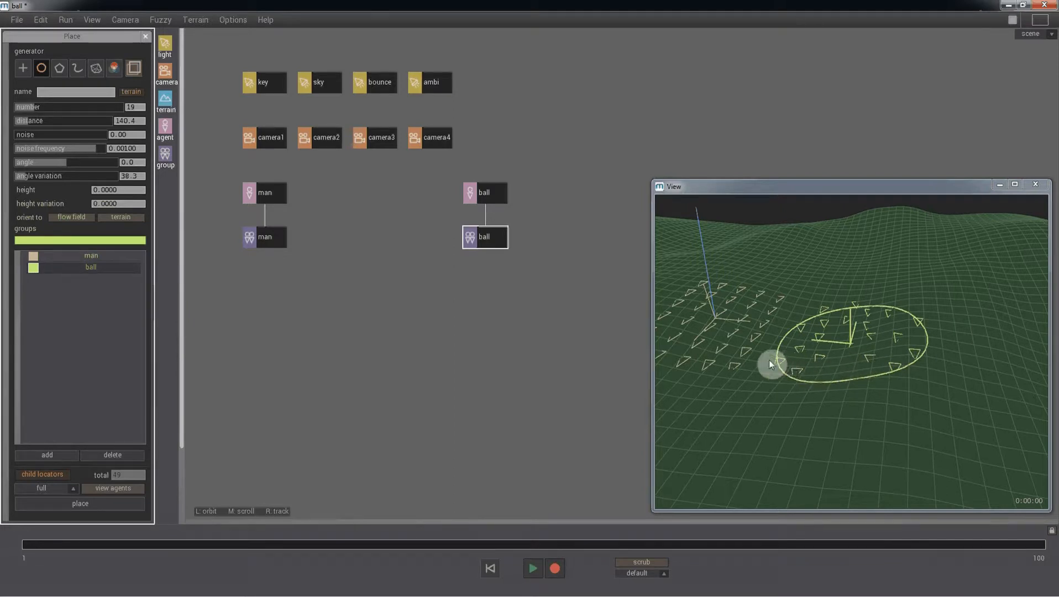
pyautogui.click(108, 259)
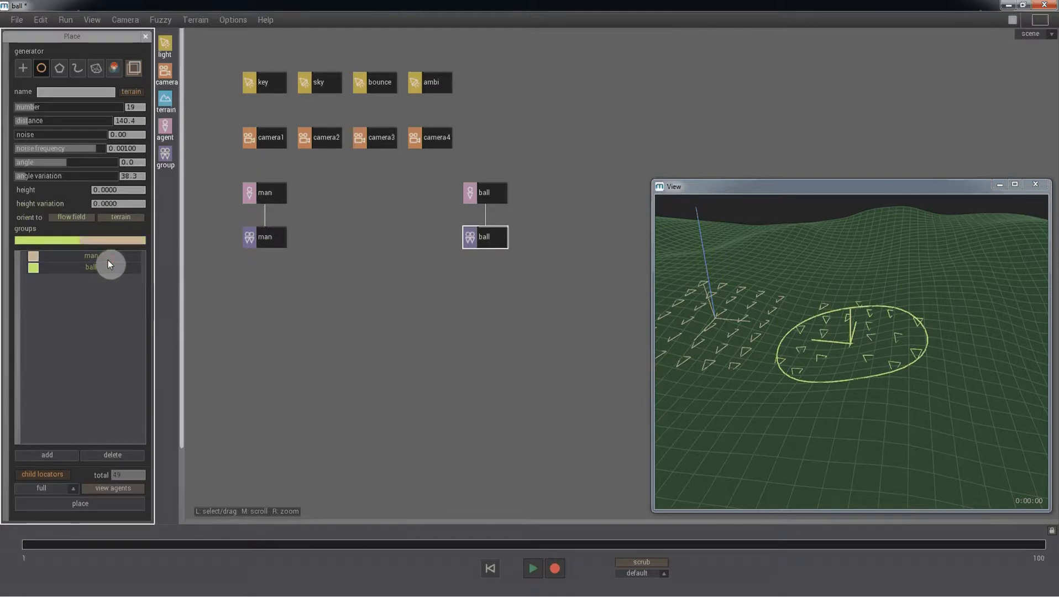
pyautogui.moveTo(851, 351)
pyautogui.mouseDown()
pyautogui.moveTo(867, 385)
pyautogui.moveTo(858, 353)
pyautogui.mouseUp()
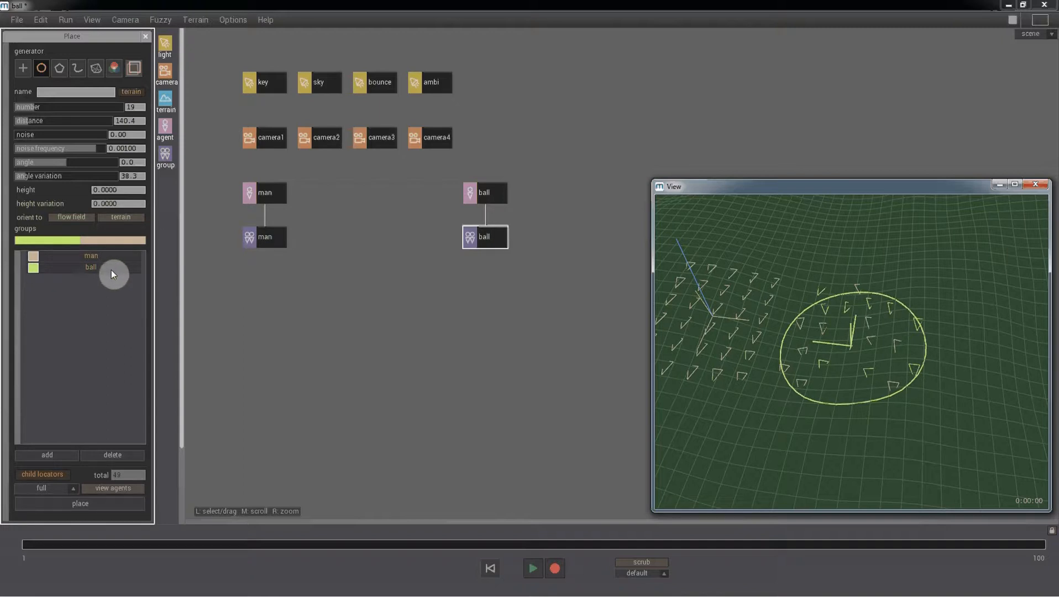
pyautogui.moveTo(37, 239); pyautogui.dragTo(126, 241)
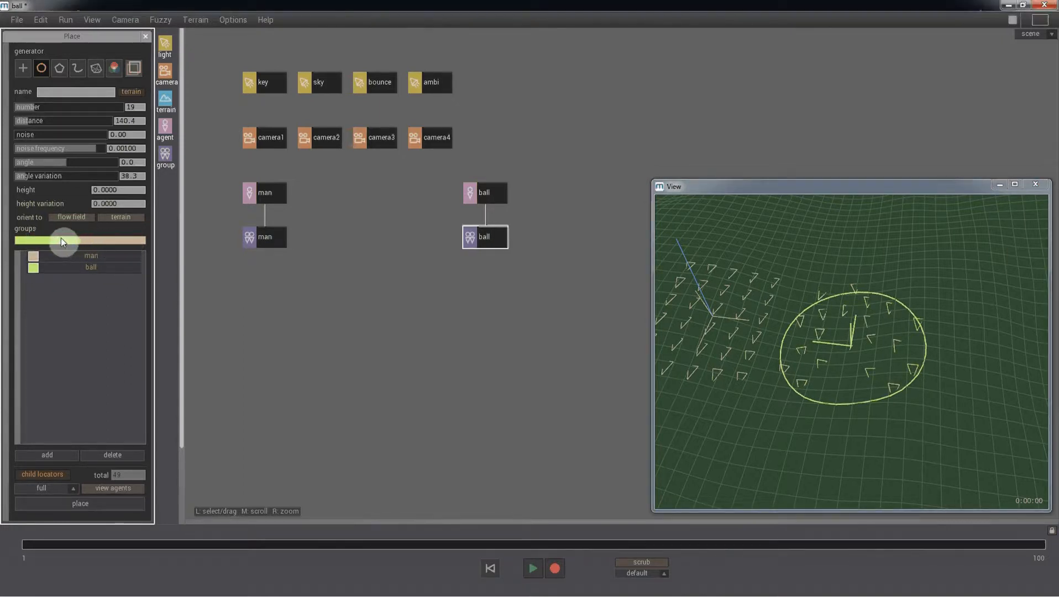
pyautogui.moveTo(60, 238); pyautogui.dragTo(84, 243)
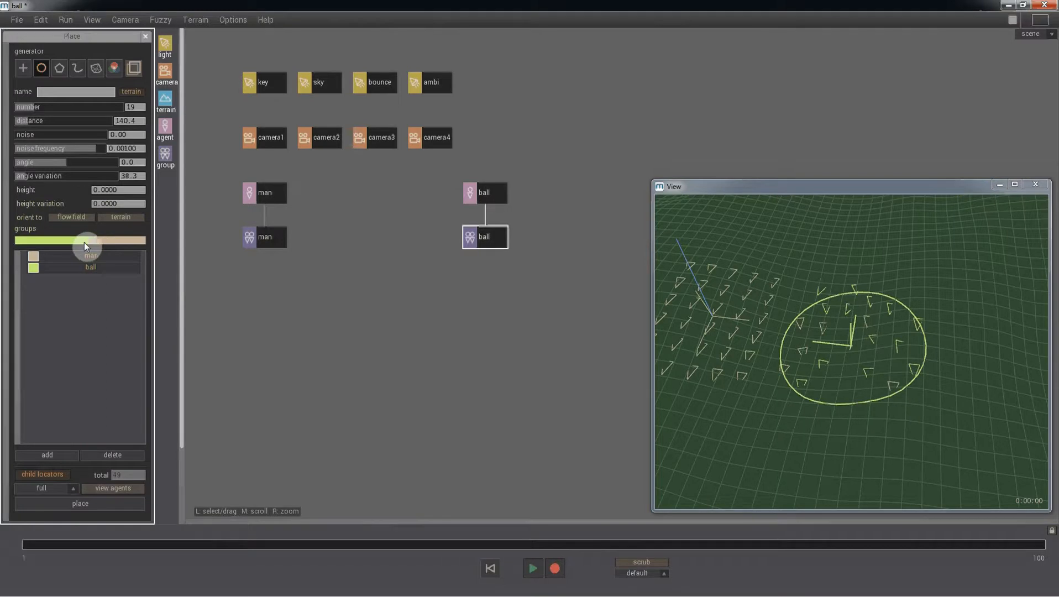
# Step: Draw a five-corner polygon generator on the terrain in front of the man grid and circle, undoing and replacing the last corners
pyautogui.click(60, 69)
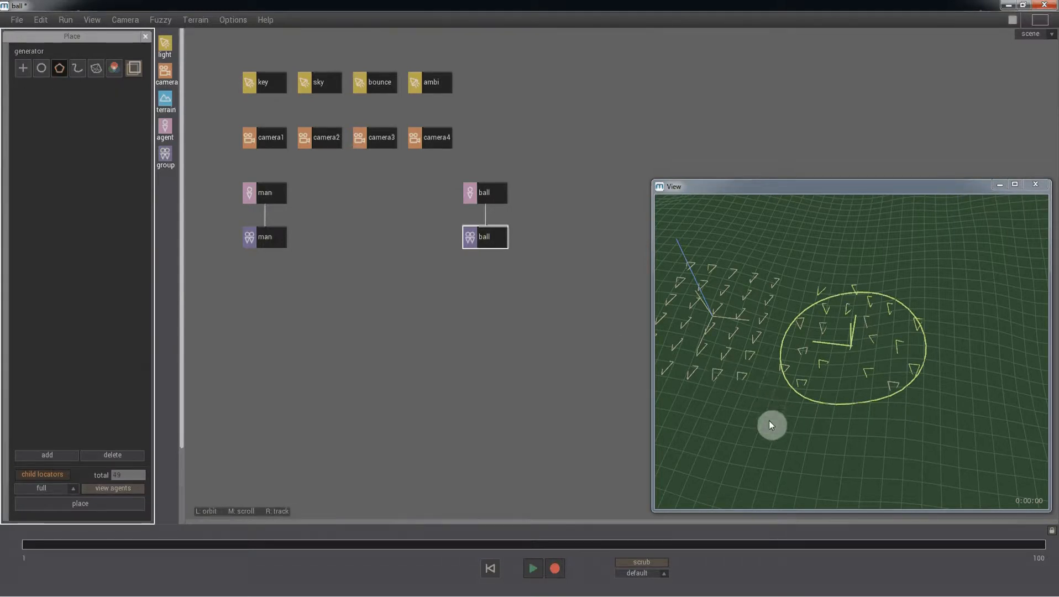
pyautogui.moveTo(769, 425); pyautogui.dragTo(770, 350)
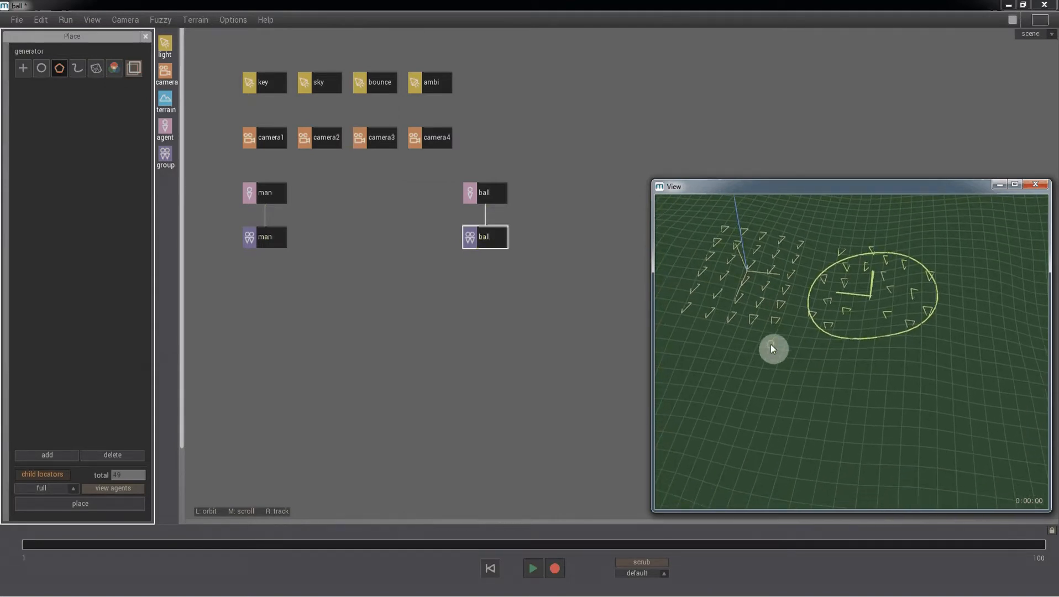
pyautogui.click(35, 454)
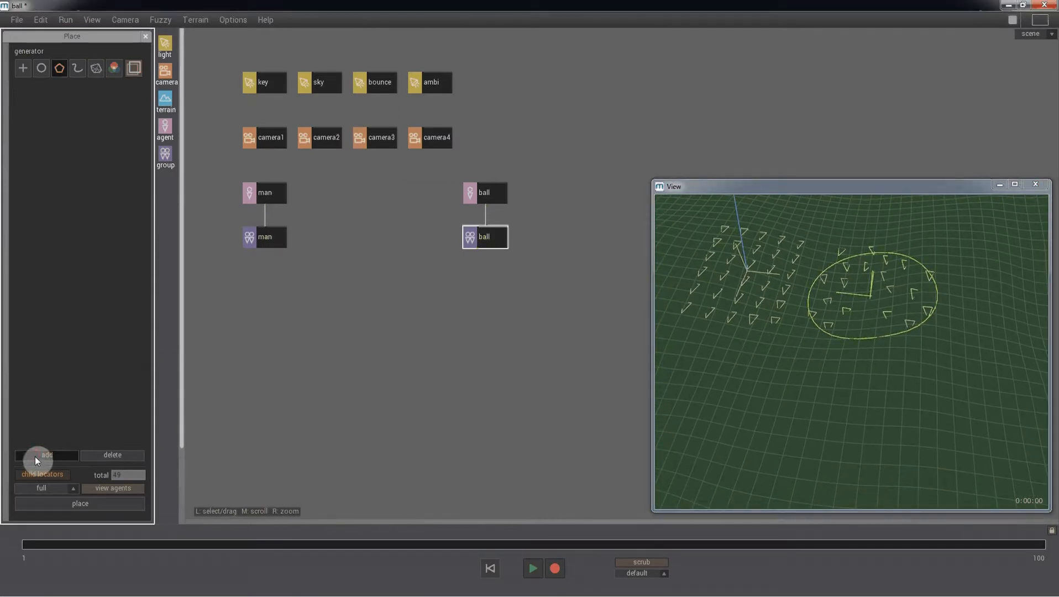
pyautogui.click(704, 372)
pyautogui.click(769, 343)
pyautogui.click(822, 366)
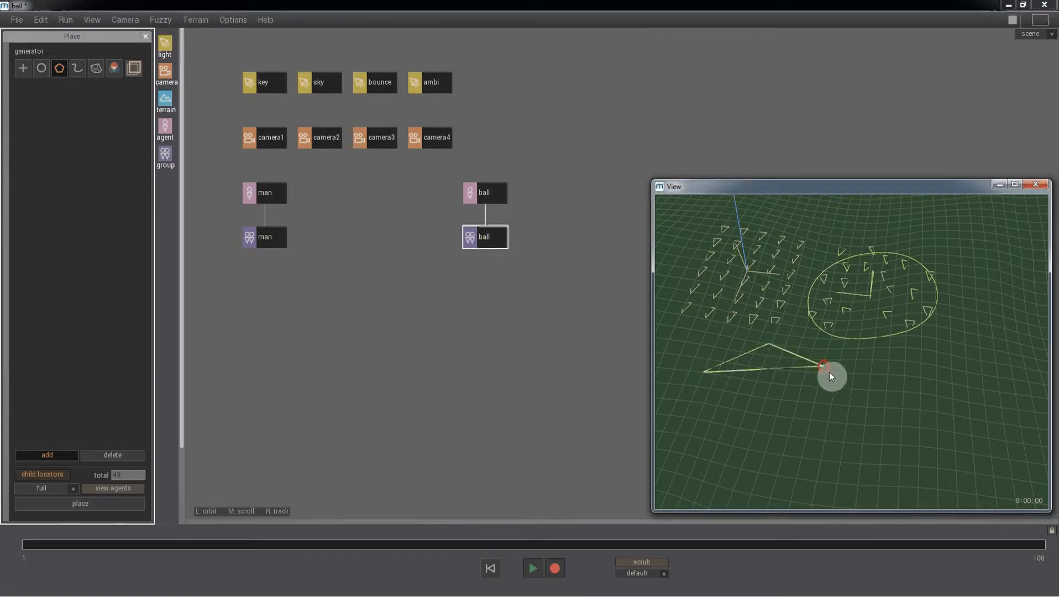
pyautogui.click(847, 417)
pyautogui.click(789, 467)
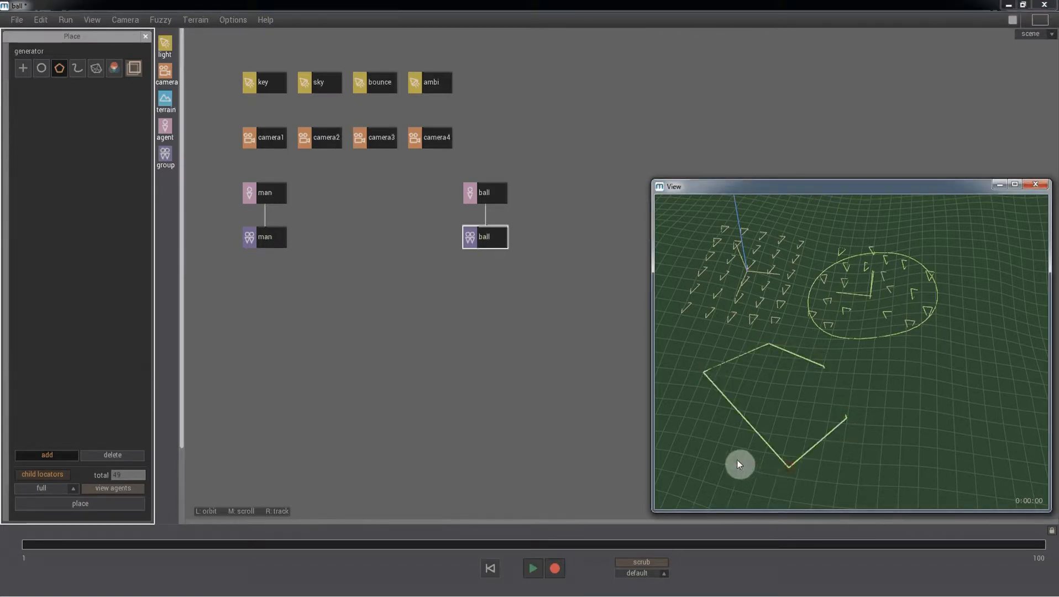
pyautogui.click(712, 454)
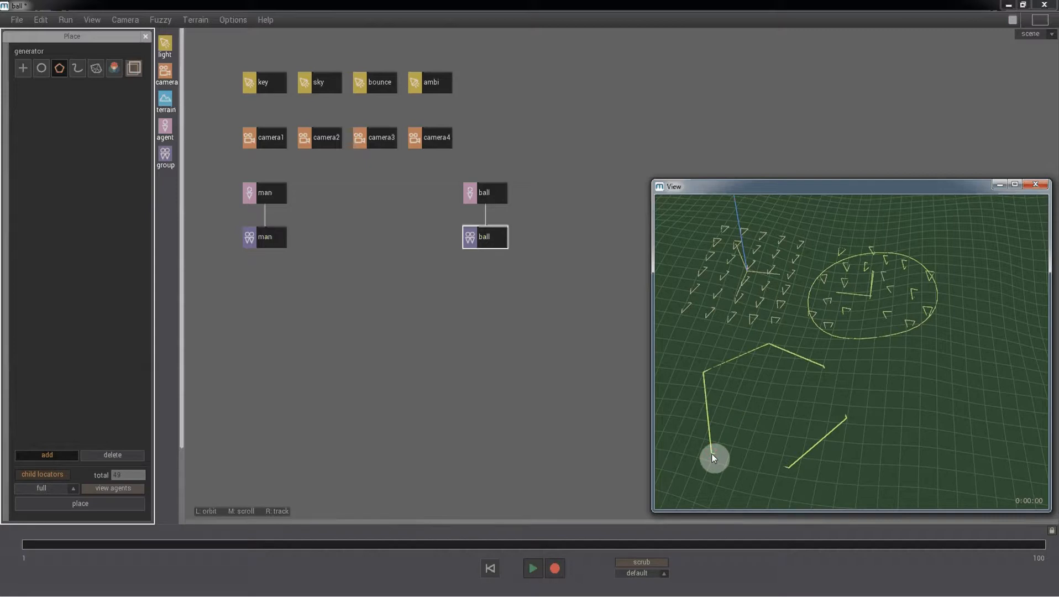
pyautogui.click(711, 454)
pyautogui.hotkey('ctrl', 'z')
pyautogui.click(744, 445)
pyautogui.press('Return')
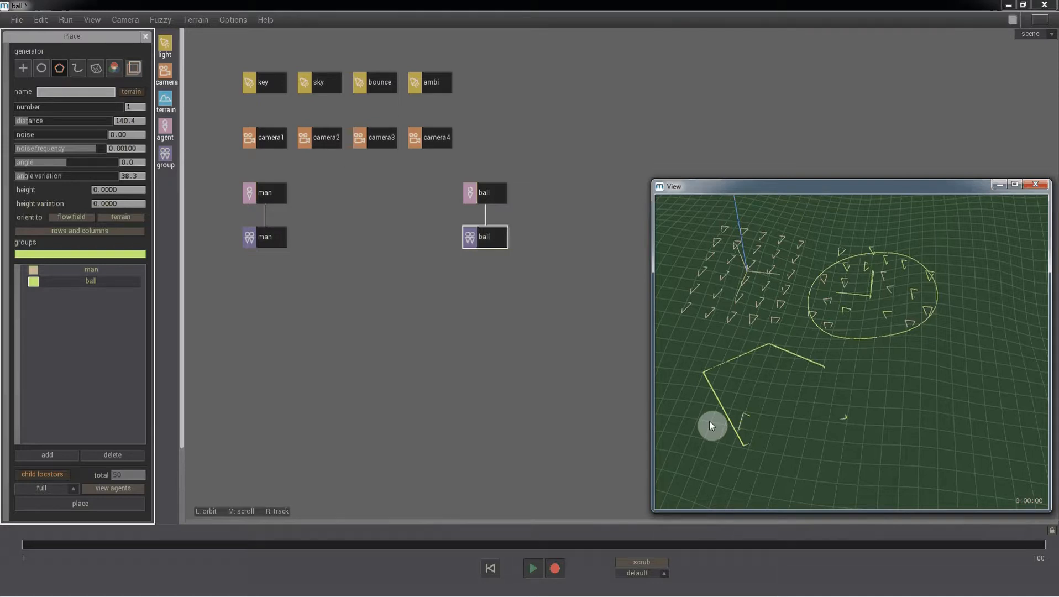
# Step: Switch the terrain view to see-through wireframe and set the polygon generator's number to 11
pyautogui.hotkey('ctrl', 't')
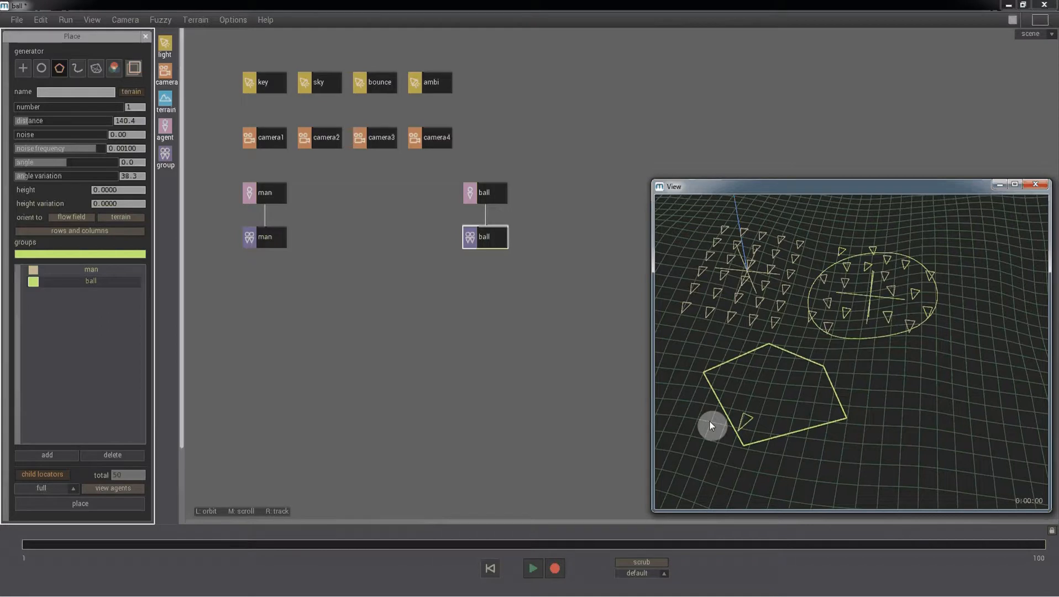
pyautogui.moveTo(25, 103); pyautogui.dragTo(25, 104)
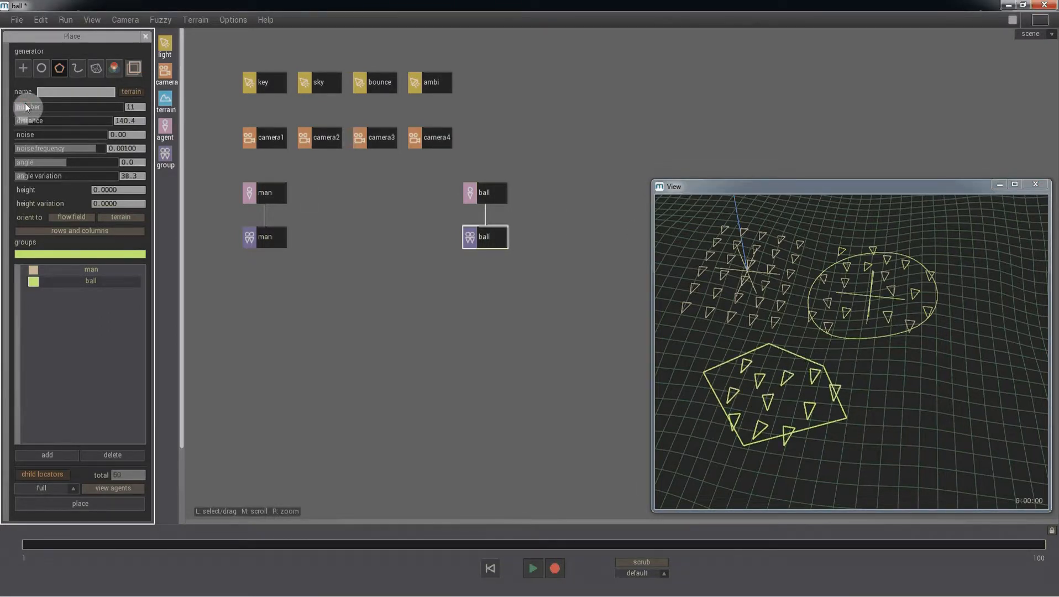
# Step: Reshape the polygon generator by moving three of its corners outward and shift the whole polygon slightly, using point editing
pyautogui.click(131, 72)
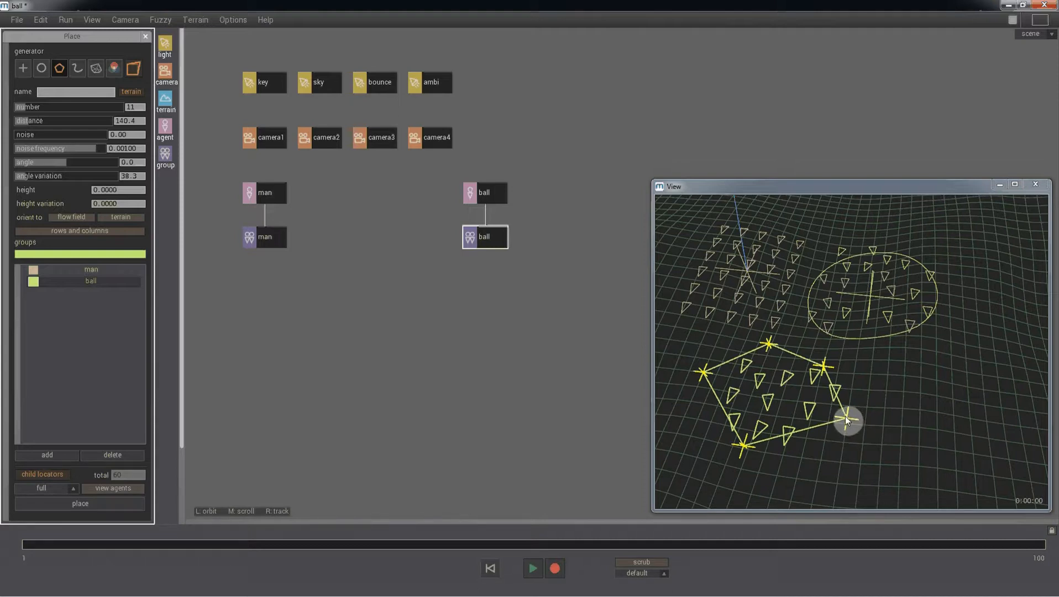
pyautogui.press('shift')
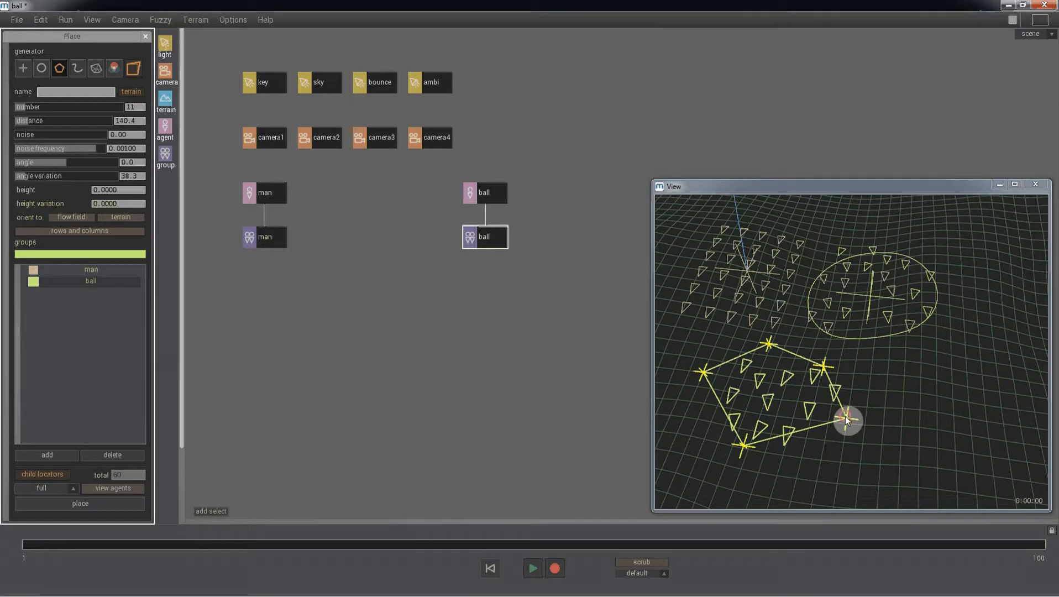
pyautogui.keyDown('shift'); pyautogui.moveTo(845, 417); pyautogui.dragTo(845, 457); pyautogui.keyUp('shift')
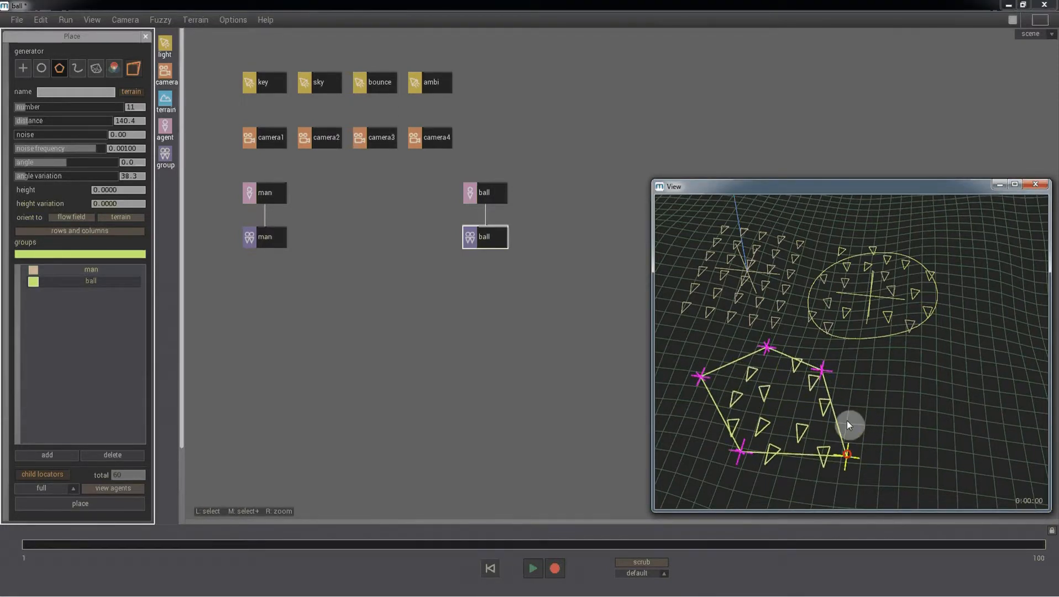
pyautogui.moveTo(822, 369); pyautogui.dragTo(854, 357)
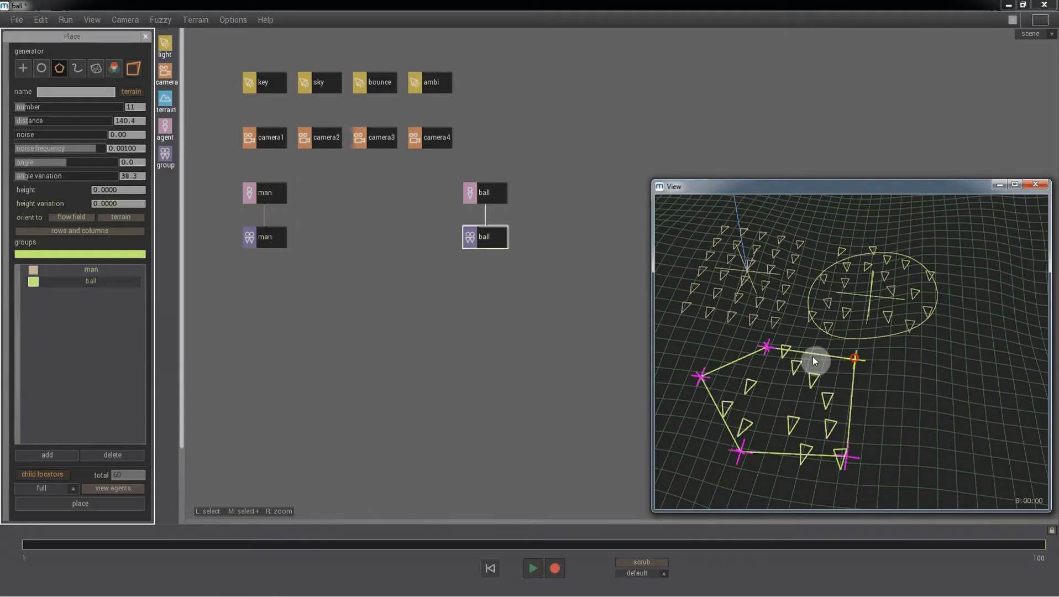
pyautogui.moveTo(767, 346); pyautogui.dragTo(772, 359, button='middle')
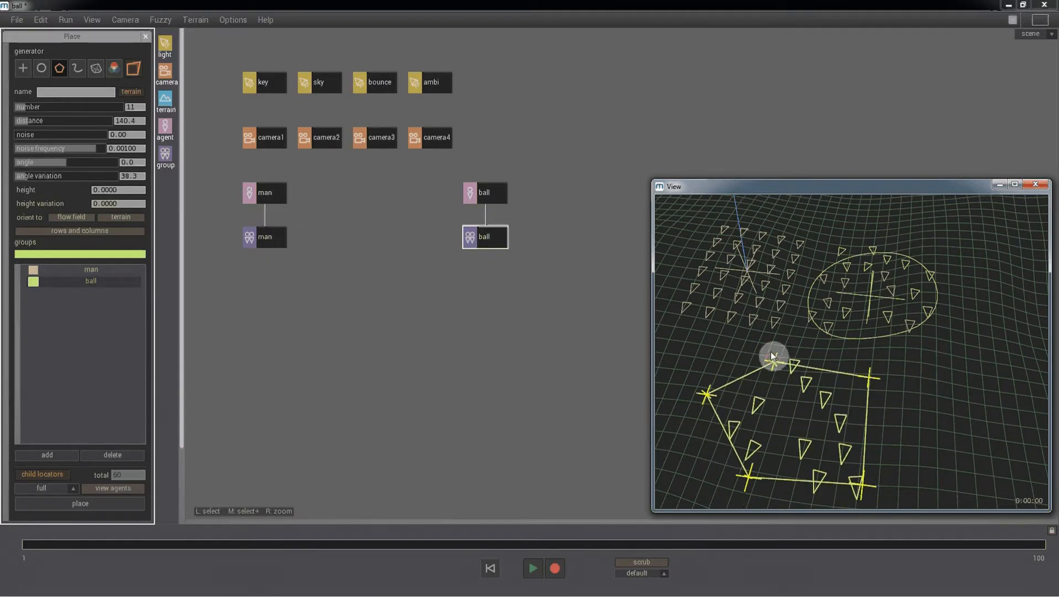
pyautogui.click(770, 351)
pyautogui.moveTo(775, 362); pyautogui.dragTo(746, 349)
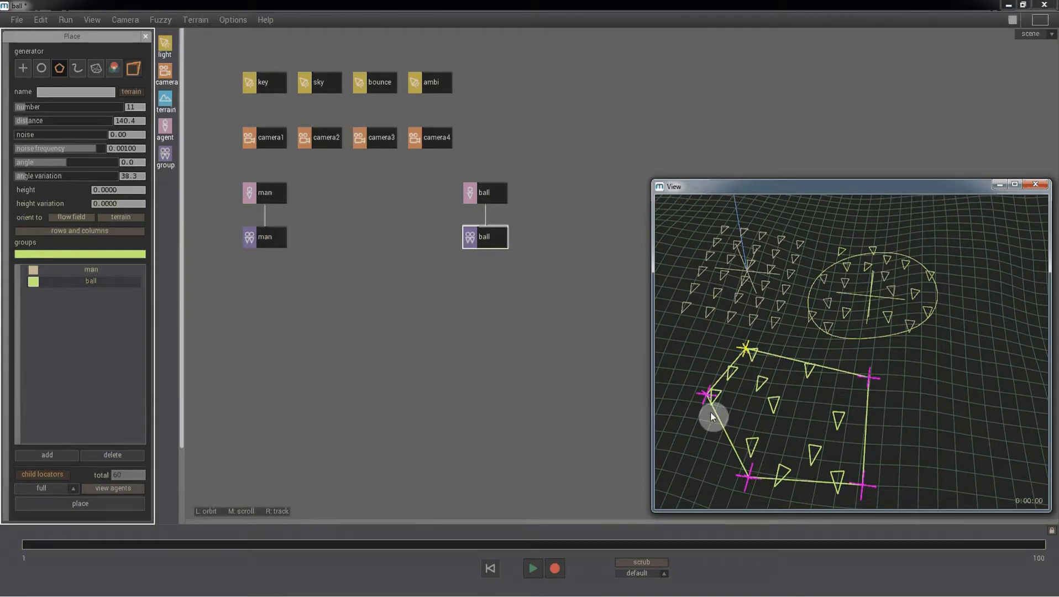
pyautogui.click(135, 72)
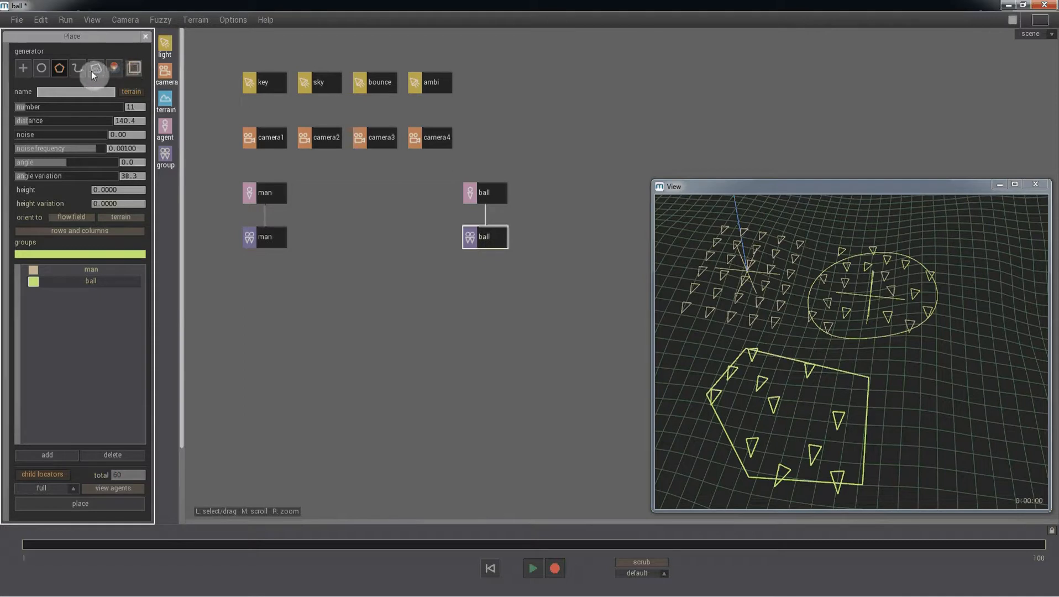
# Step: Draw a winding curve generator on the terrain beside the circle and polygon, undoing the points that cross between them
pyautogui.click(75, 69)
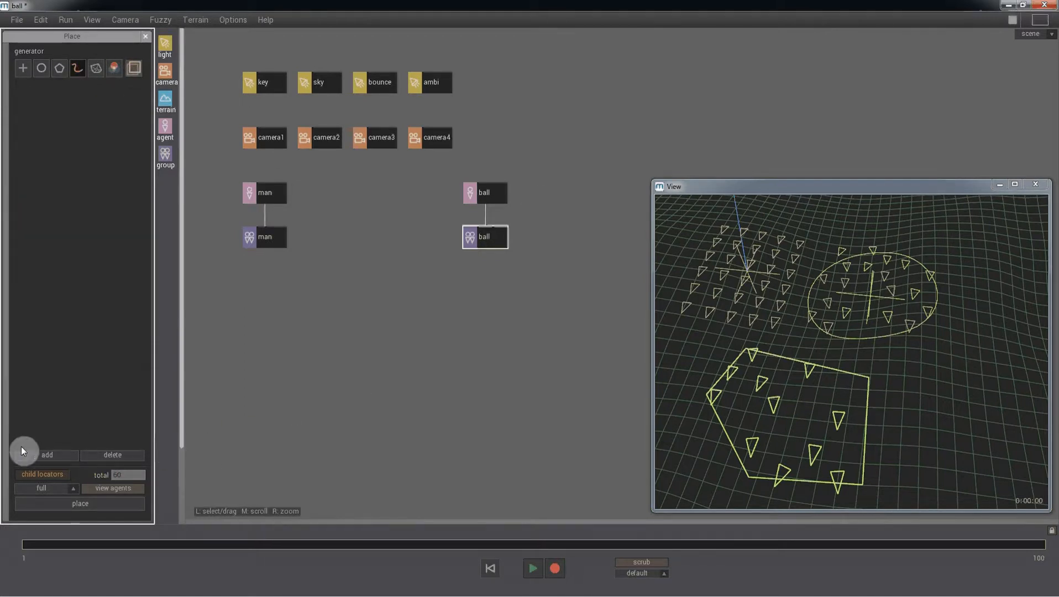
pyautogui.click(31, 456)
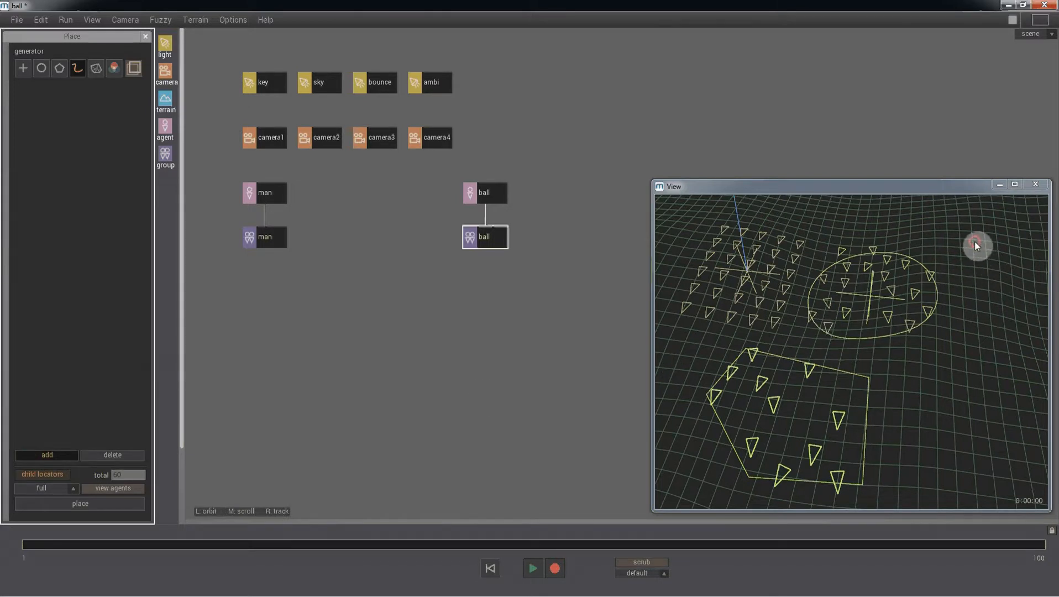
pyautogui.moveTo(974, 241)
pyautogui.mouseDown()
pyautogui.moveTo(1012, 298)
pyautogui.moveTo(978, 366)
pyautogui.moveTo(917, 376)
pyautogui.moveTo(721, 335)
pyautogui.moveTo(683, 367)
pyautogui.moveTo(660, 429)
pyautogui.moveTo(680, 462)
pyautogui.mouseUp()
pyautogui.hotkey('ctrl', 'z')
pyautogui.hotkey('ctrl', 'z')
pyautogui.hotkey('ctrl', 'z')
pyautogui.hotkey('ctrl', 'z')
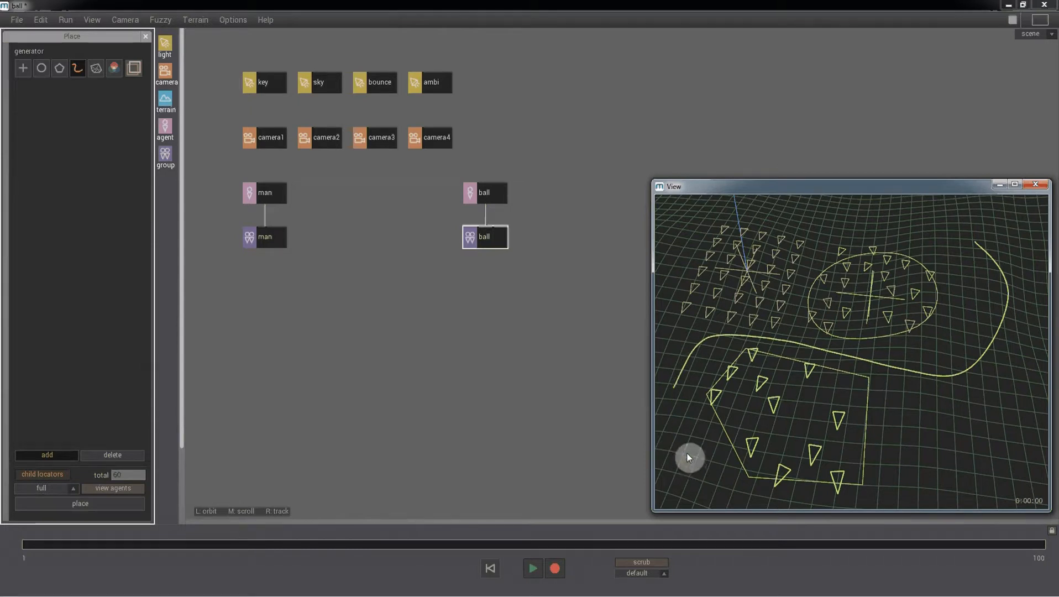
pyautogui.moveTo(930, 460); pyautogui.dragTo(906, 462)
pyautogui.hotkey('ctrl', 'z')
pyautogui.hotkey('ctrl', 'z')
pyautogui.moveTo(1004, 475); pyautogui.dragTo(1008, 473)
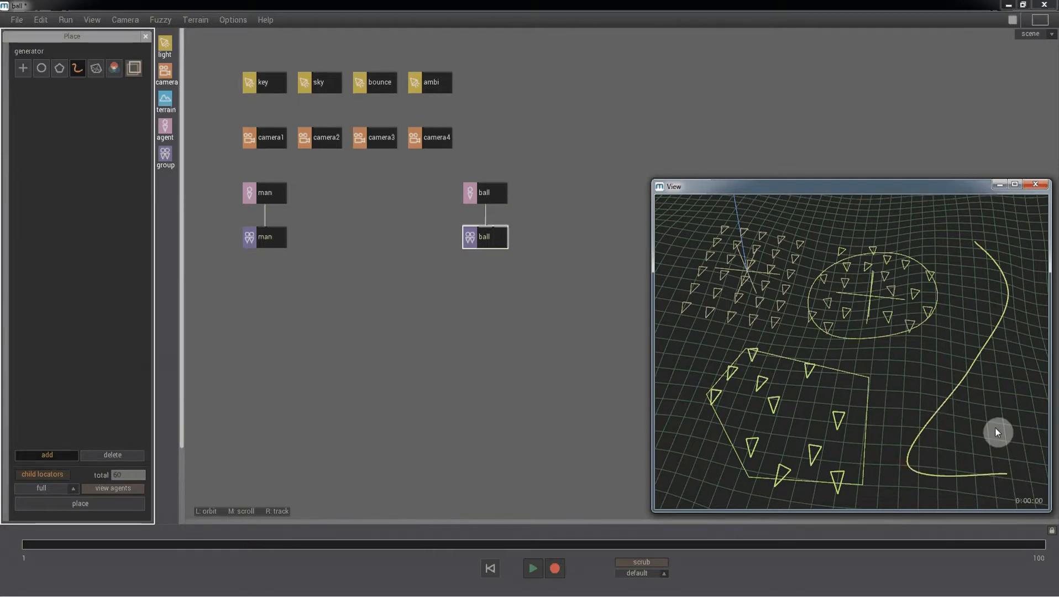
pyautogui.press('Return')
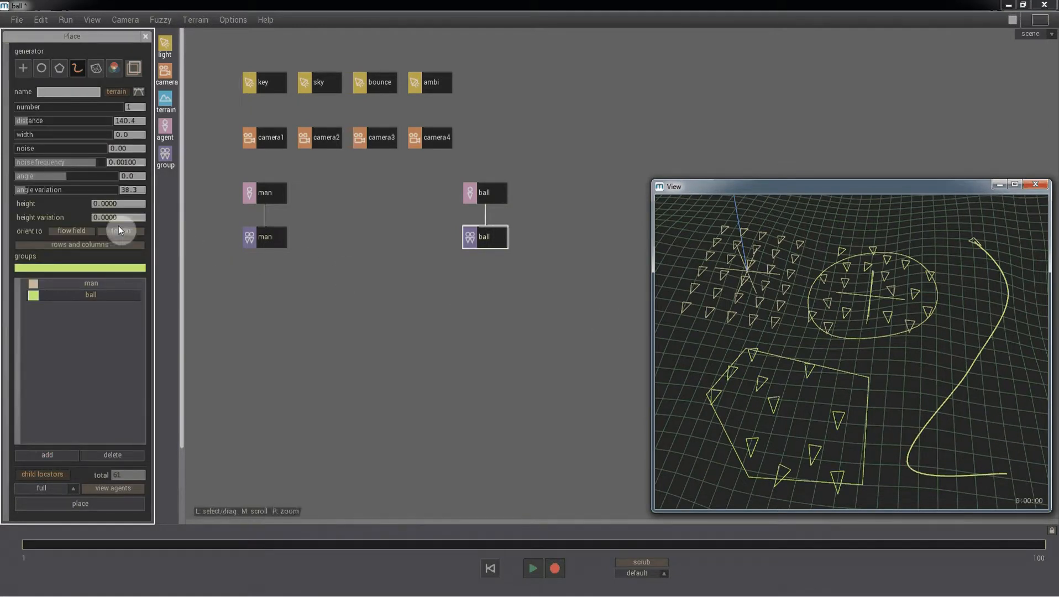
# Step: Set the curve generator's angle variation to 0.0 and its number to 9
pyautogui.moveTo(39, 191); pyautogui.dragTo(3, 193)
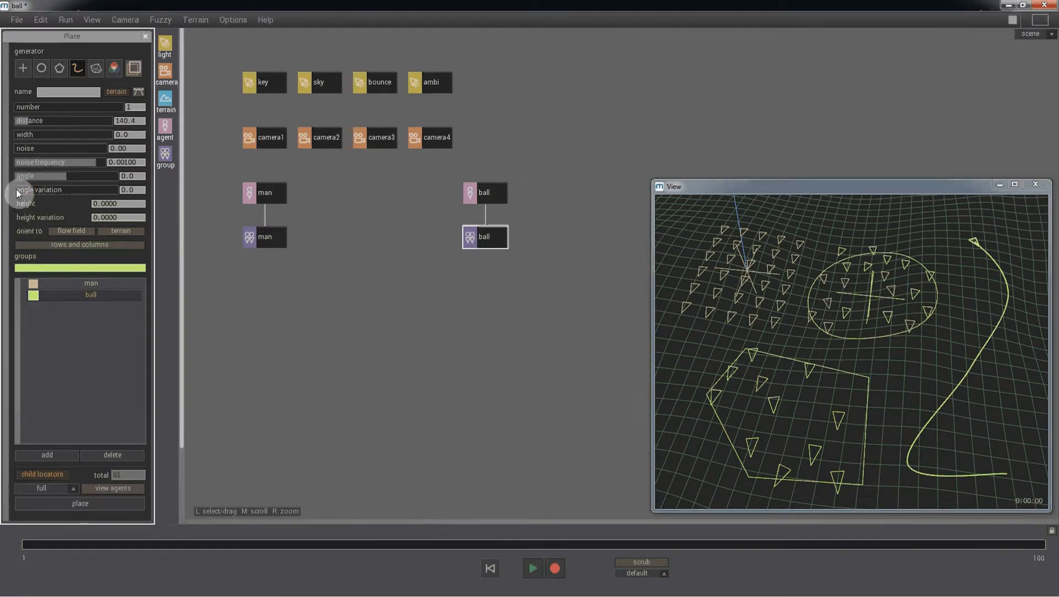
pyautogui.moveTo(15, 108); pyautogui.dragTo(27, 108)
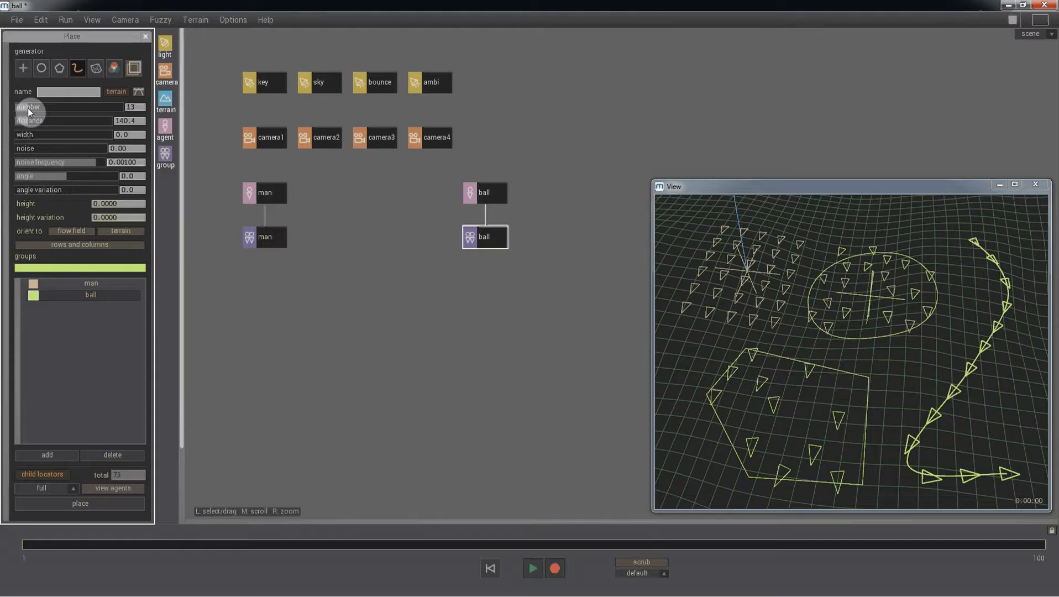
pyautogui.moveTo(27, 108); pyautogui.dragTo(23, 109)
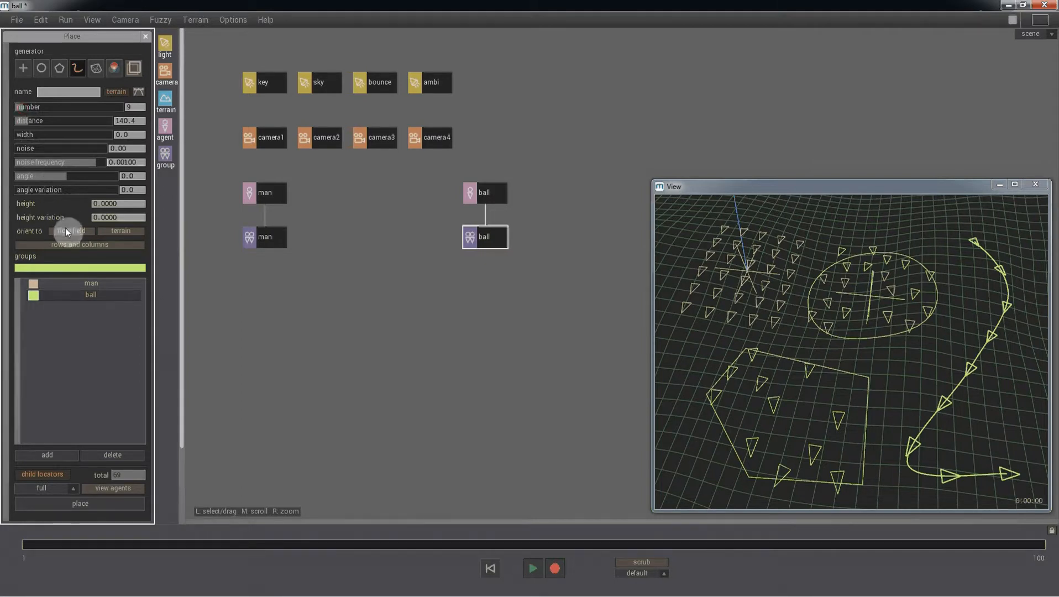
# Step: Arrange the curve's agents in rows and columns, with 8 rows, 7 columns and a column distance of 33.7
pyautogui.click(125, 246)
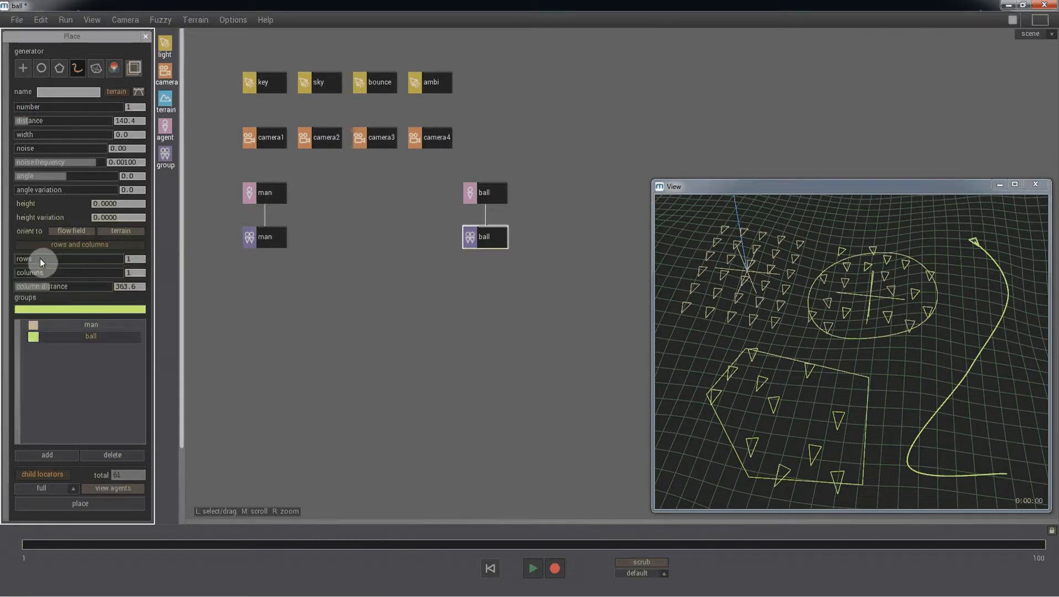
pyautogui.moveTo(21, 258); pyautogui.dragTo(17, 287)
pyautogui.click(19, 273)
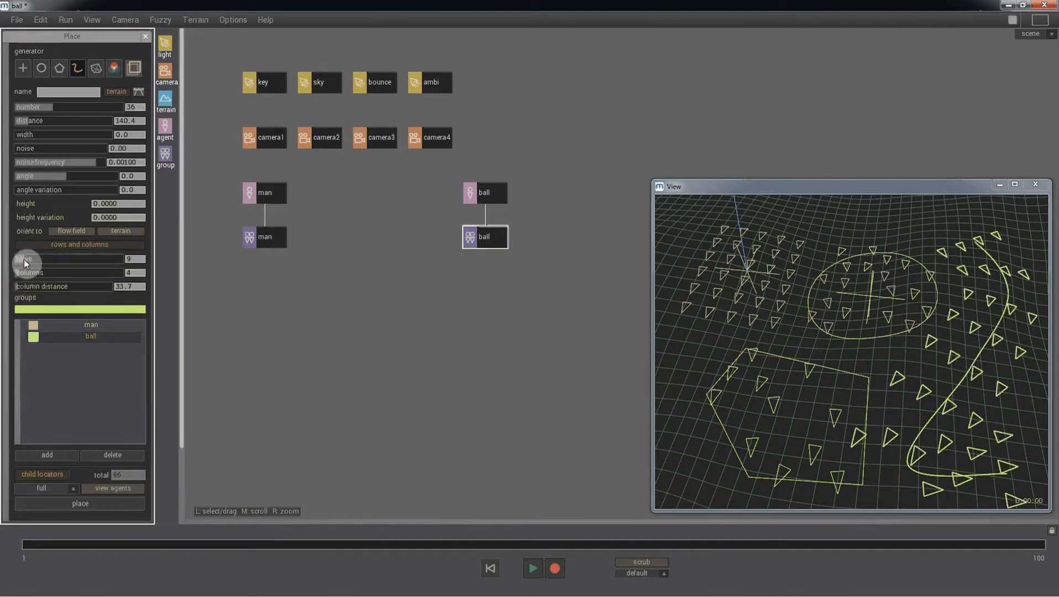
pyautogui.click(24, 259)
pyautogui.click(23, 273)
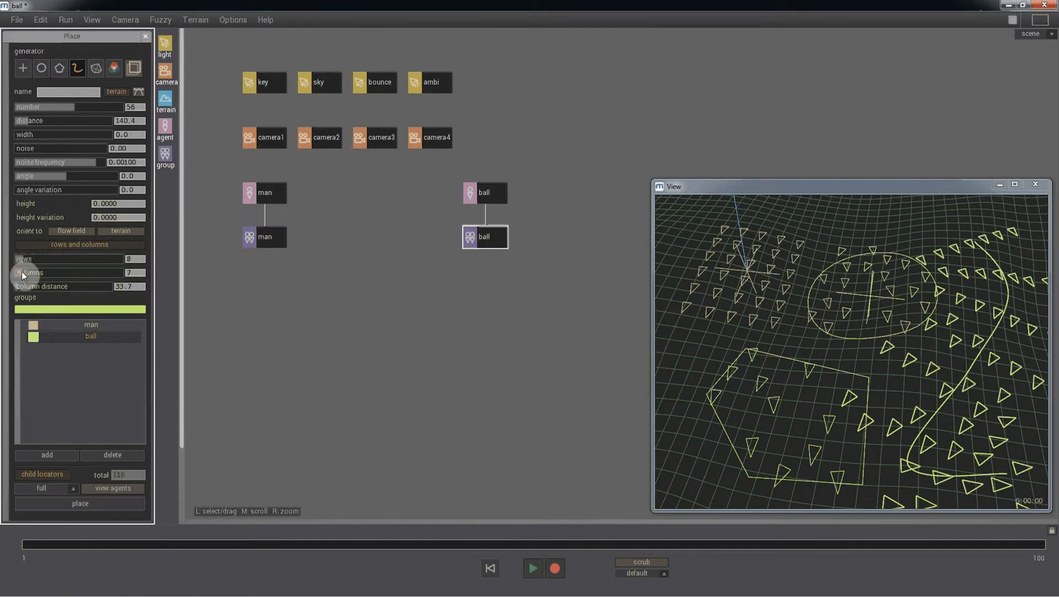
# Step: Change the curve generator to 10 rows and 5 columns, with distance 0.0 and column distance 56.2
pyautogui.moveTo(24, 273); pyautogui.dragTo(21, 274)
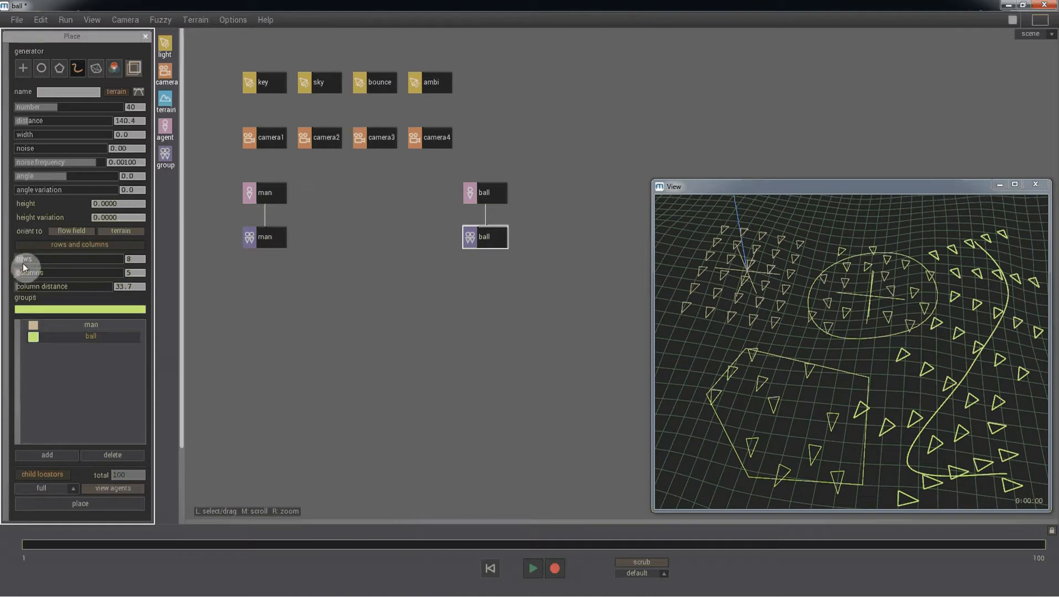
pyautogui.click(23, 261)
pyautogui.moveTo(25, 122); pyautogui.dragTo(2, 123)
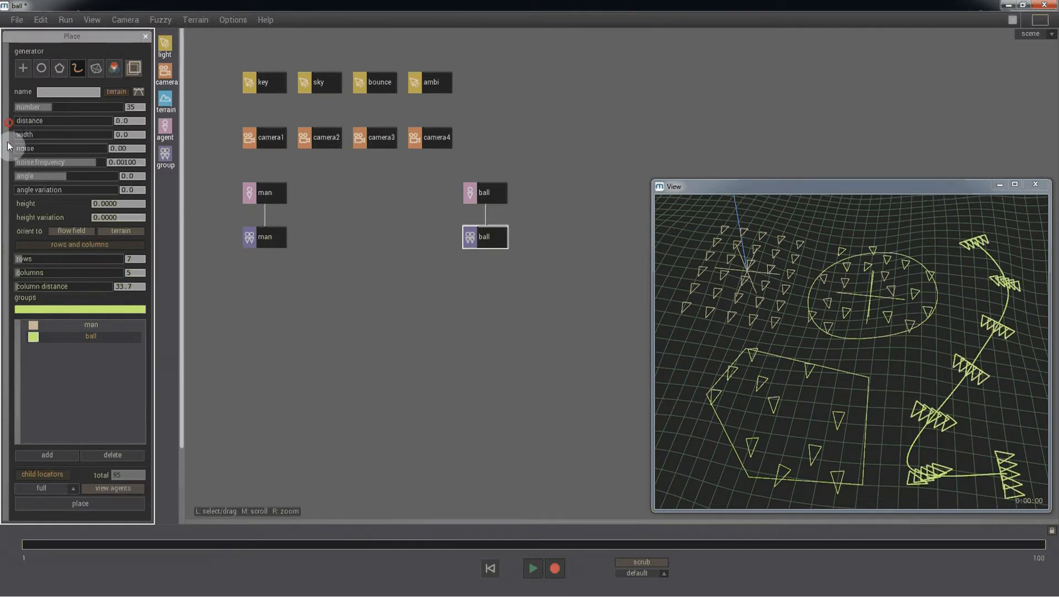
pyautogui.moveTo(22, 287); pyautogui.dragTo(25, 259)
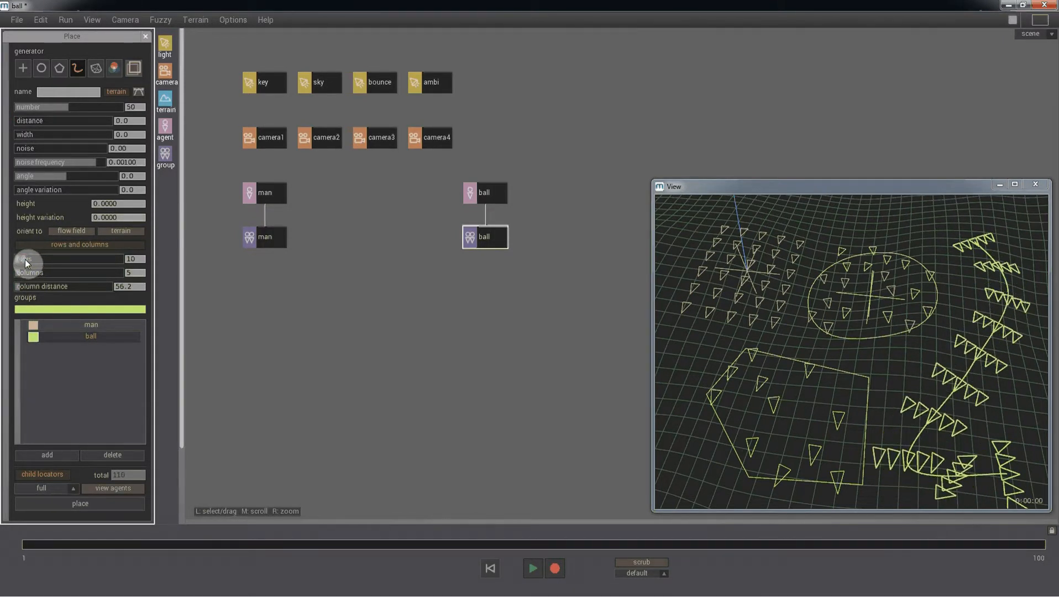
# Step: Reshape the curve generator by moving its lower bend point and its upper bend point outward, using point editing
pyautogui.click(135, 71)
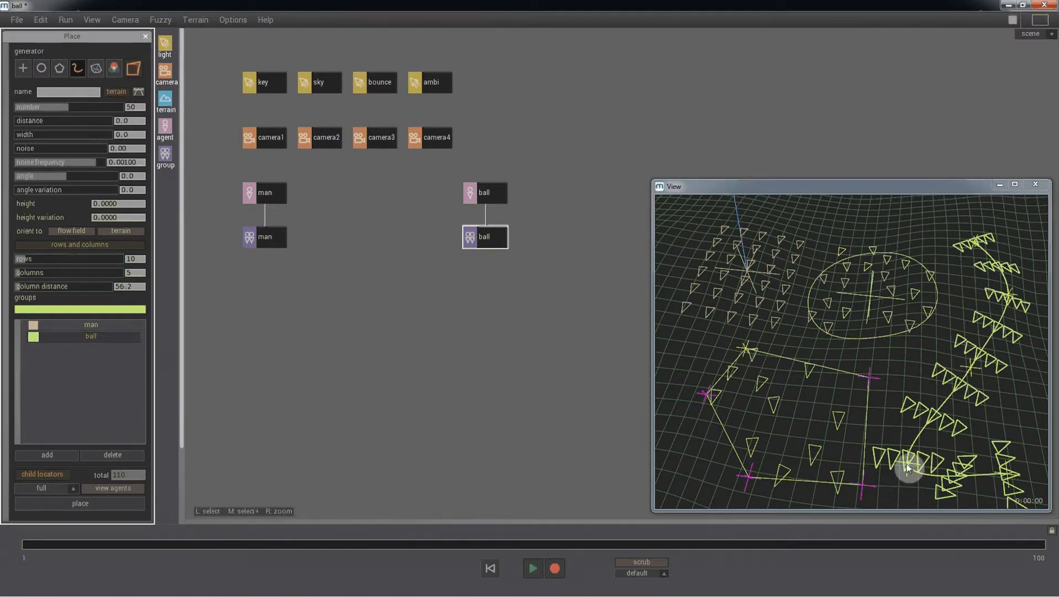
pyautogui.moveTo(905, 464); pyautogui.dragTo(1007, 408)
pyautogui.keyDown('alt'); pyautogui.moveTo(863, 400); pyautogui.dragTo(838, 398, button='middle'); pyautogui.keyUp('alt')
pyautogui.moveTo(837, 397)
pyautogui.keyDown('alt'); pyautogui.mouseDown()
pyautogui.moveTo(900, 383)
pyautogui.moveTo(843, 396)
pyautogui.mouseUp(); pyautogui.keyUp('alt')
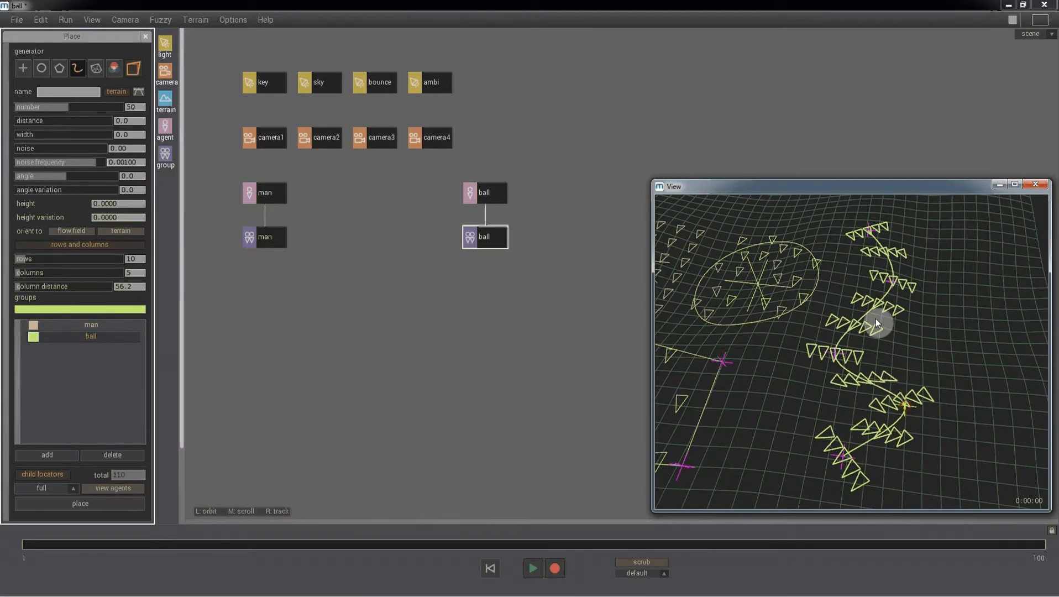
pyautogui.moveTo(893, 288)
pyautogui.mouseDown()
pyautogui.moveTo(911, 306)
pyautogui.moveTo(906, 290)
pyautogui.mouseUp()
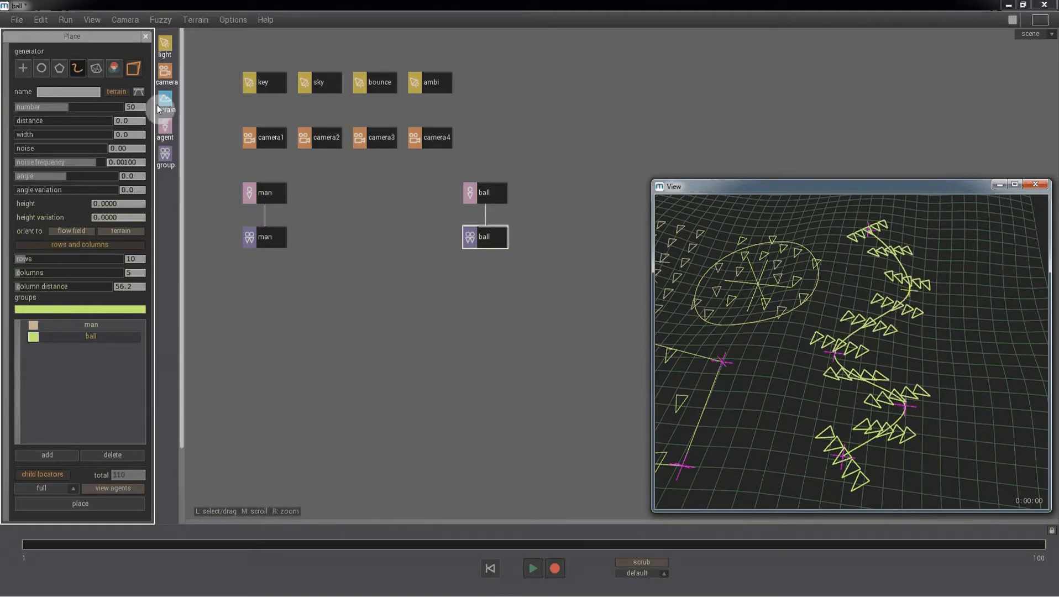
# Step: Adjust the curve generator's tangent handles at the bends in its lower, middle and upper sections, using tangent editing
pyautogui.click(141, 94)
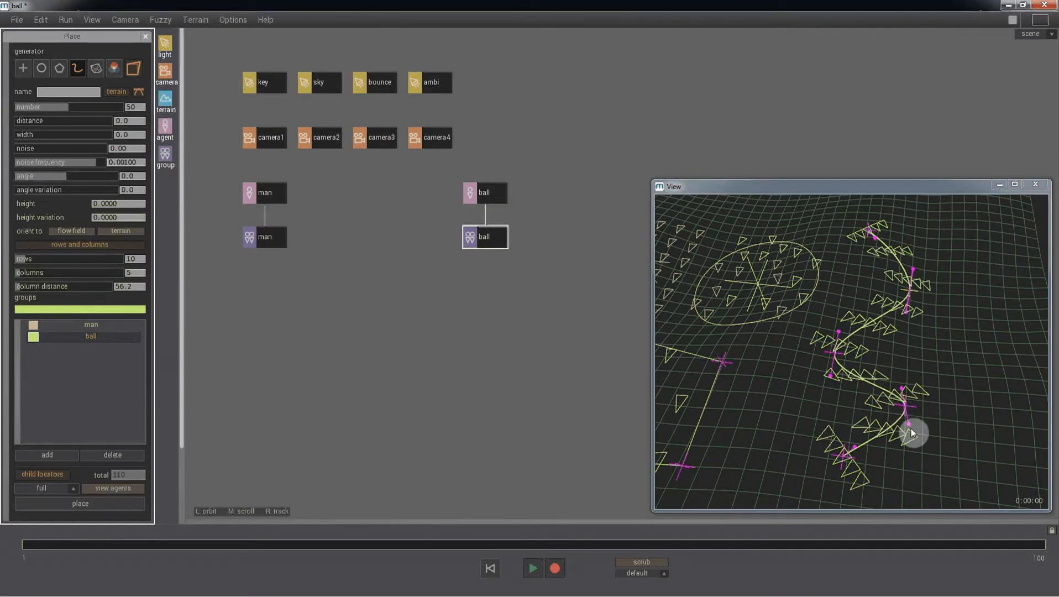
pyautogui.moveTo(908, 424)
pyautogui.mouseDown()
pyautogui.moveTo(896, 439)
pyautogui.moveTo(937, 430)
pyautogui.moveTo(927, 432)
pyautogui.mouseUp()
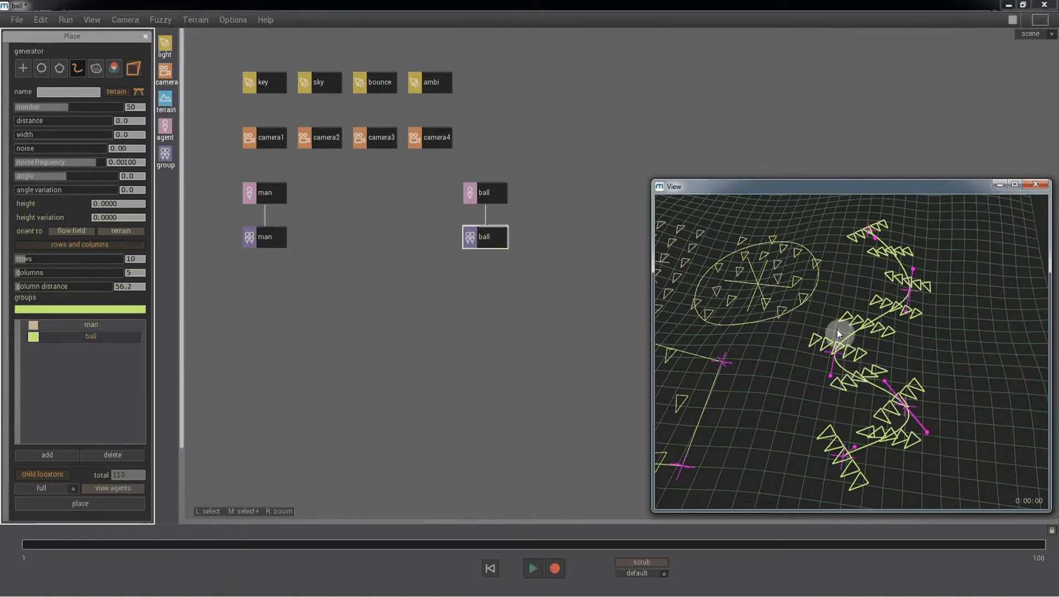
pyautogui.moveTo(838, 330); pyautogui.dragTo(850, 332)
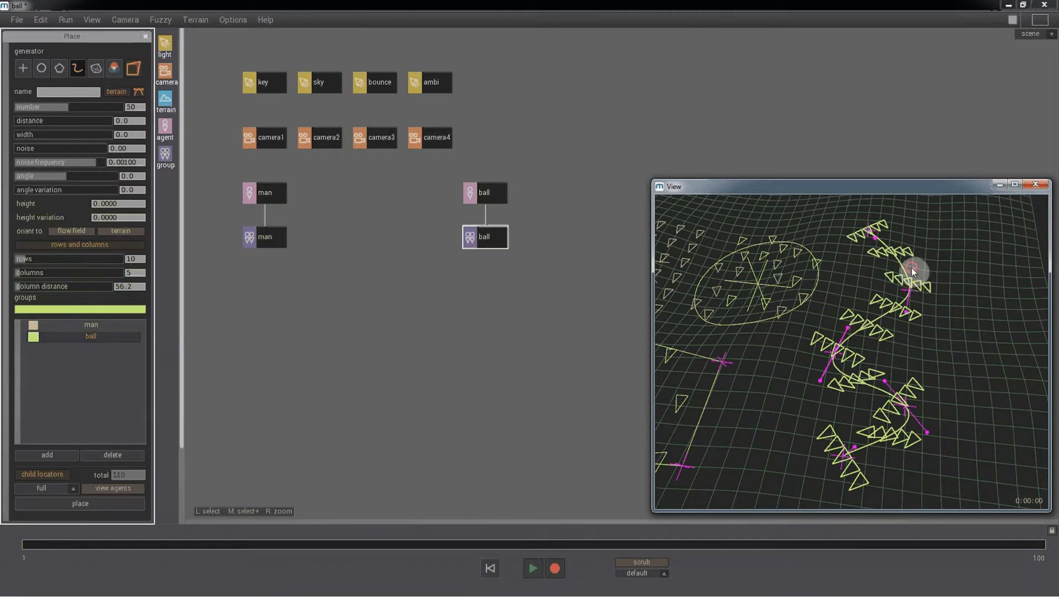
pyautogui.moveTo(913, 270); pyautogui.dragTo(863, 246)
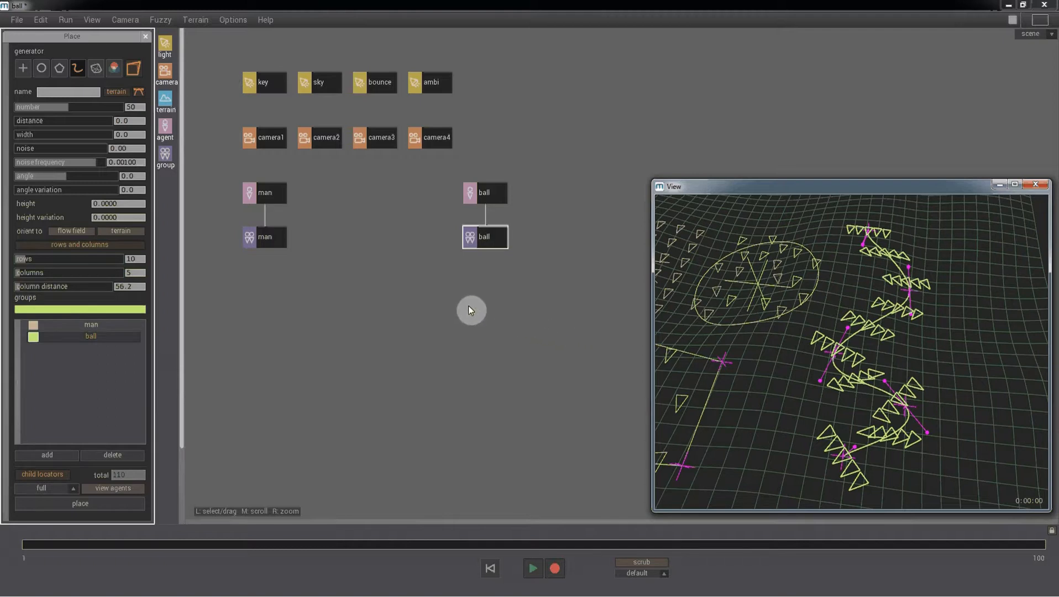
pyautogui.click(136, 67)
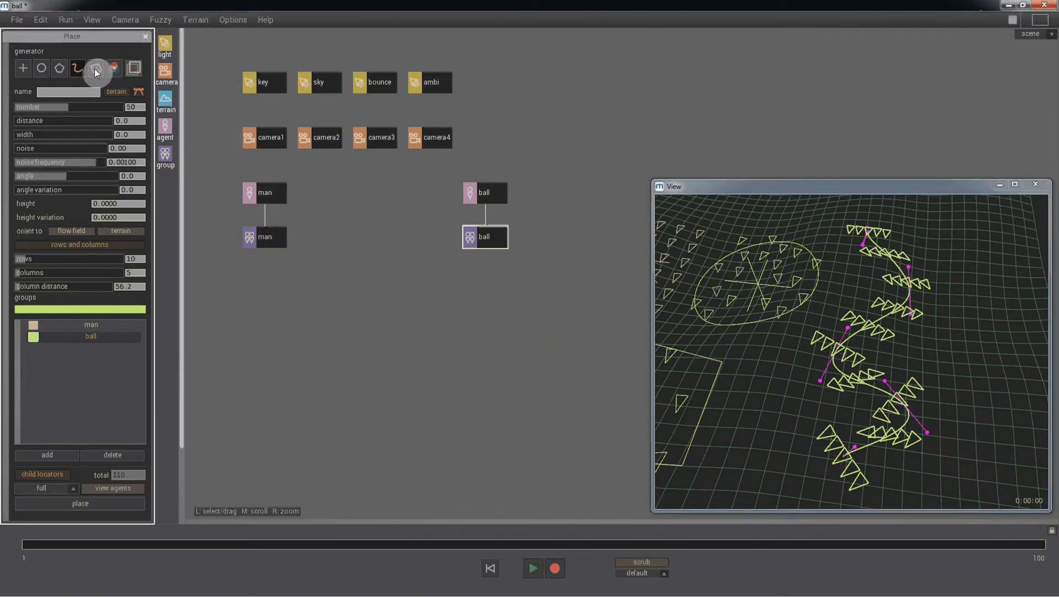
# Step: Add a geometry generator on the empty terrain beside the curve generator
pyautogui.click(95, 68)
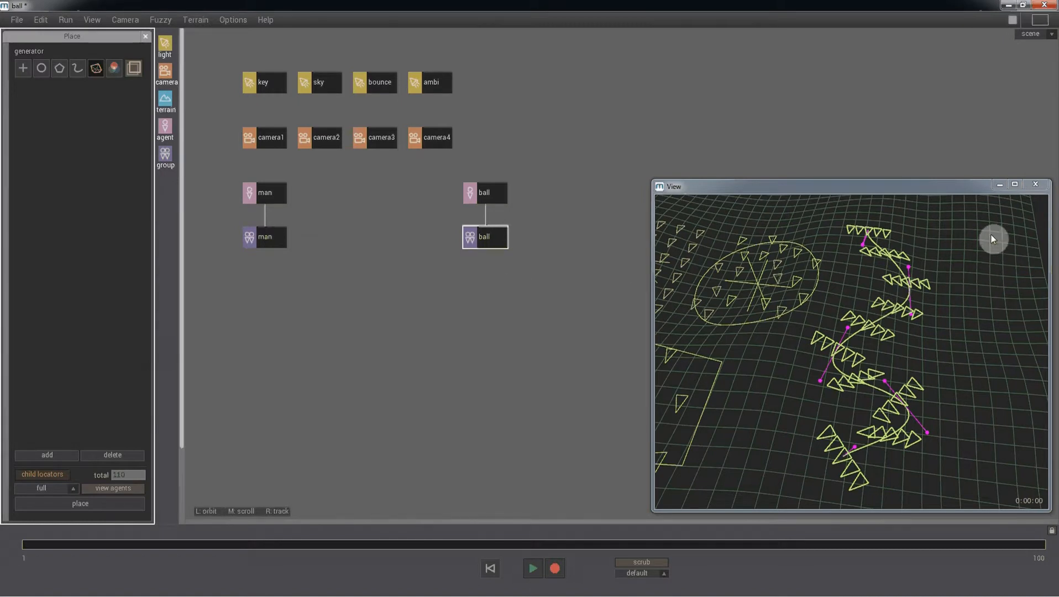
pyautogui.click(972, 233)
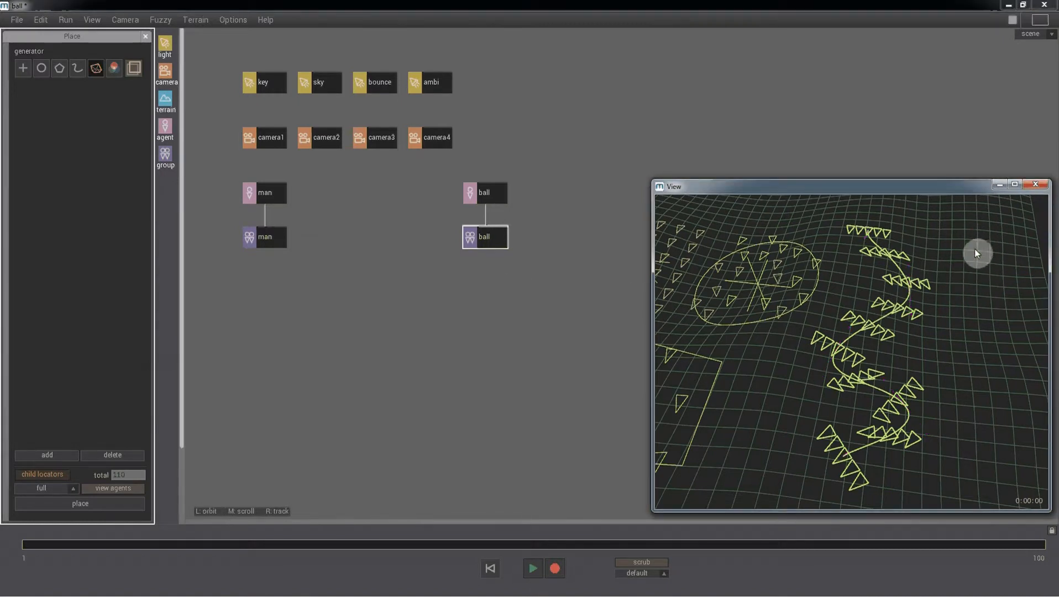
pyautogui.click(28, 454)
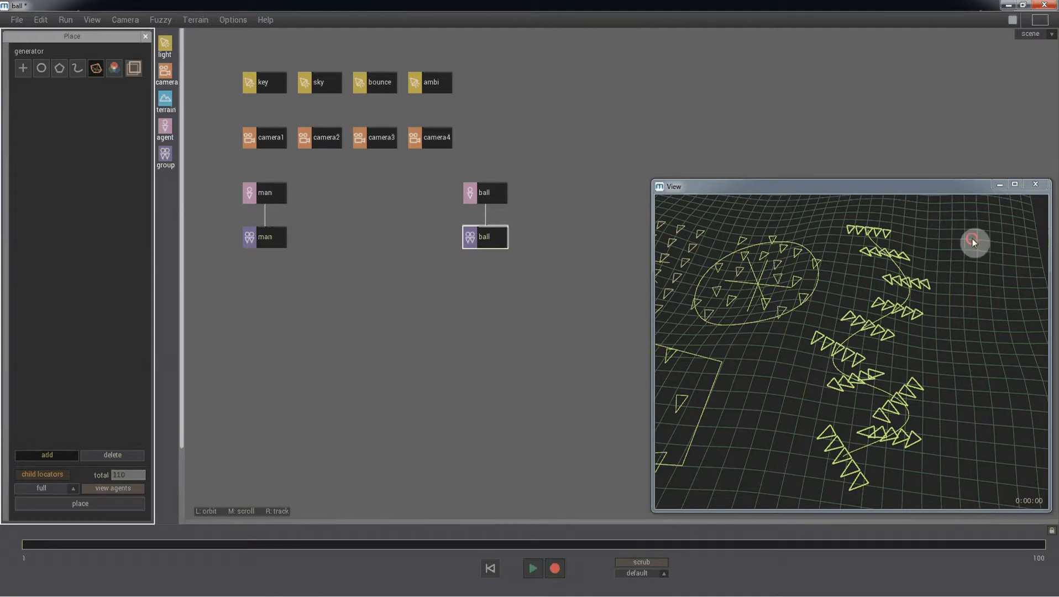
pyautogui.click(972, 241)
pyautogui.moveTo(891, 326); pyautogui.dragTo(482, 312)
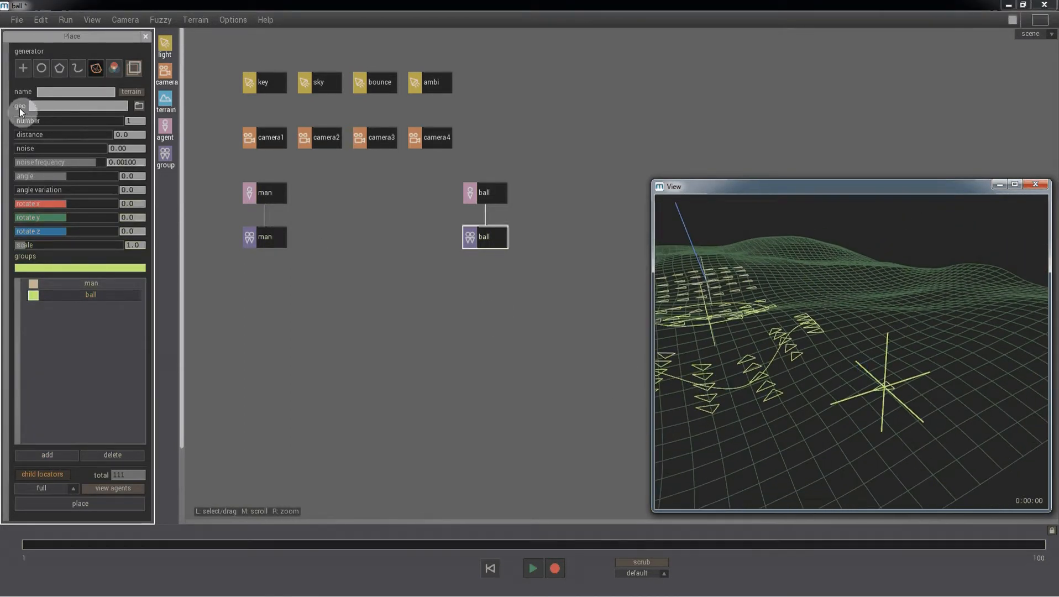
# Step: Load cube.obj as the geometry for the new generator
pyautogui.click(140, 106)
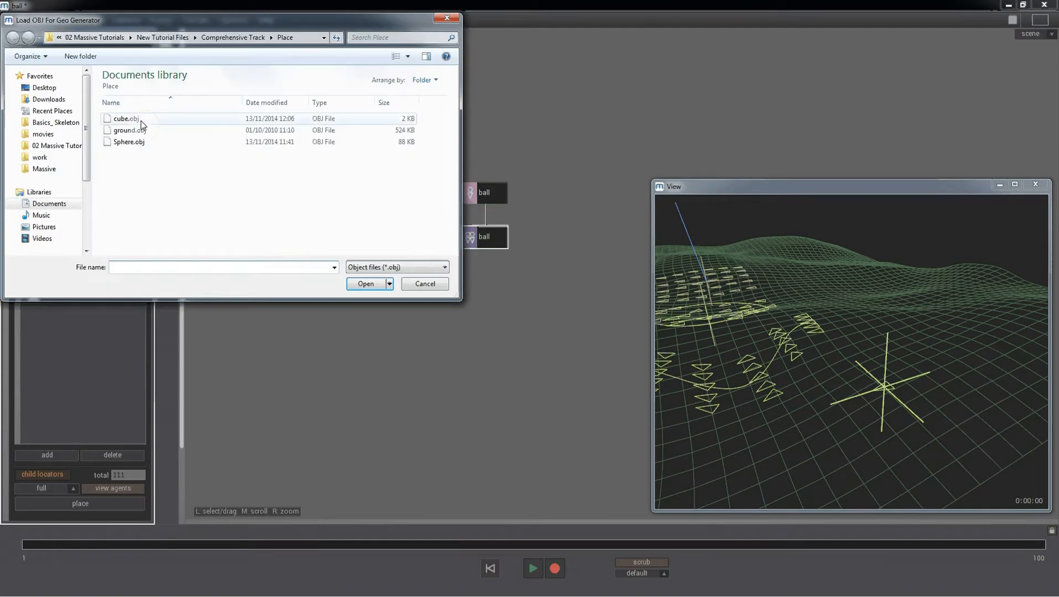
pyautogui.click(141, 120)
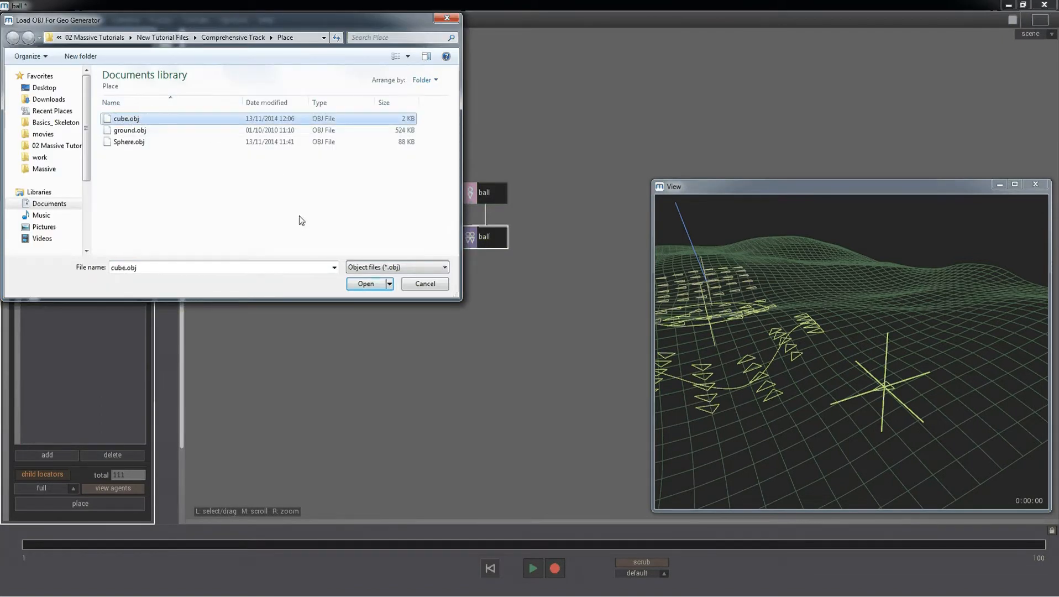
pyautogui.click(364, 285)
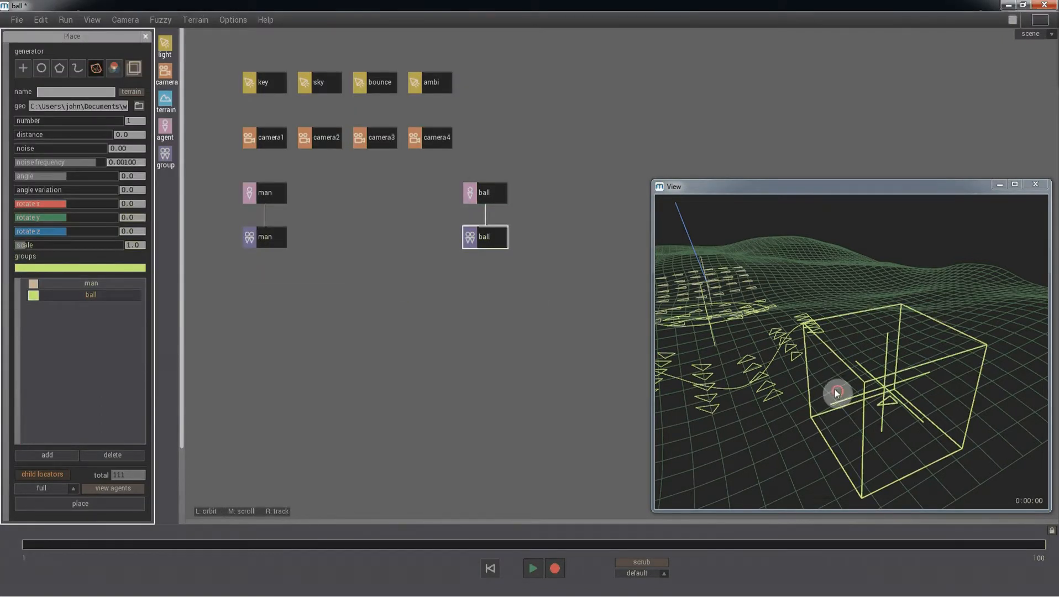
# Step: Set the cube geometry generator's number to 19
pyautogui.moveTo(834, 394); pyautogui.dragTo(819, 366)
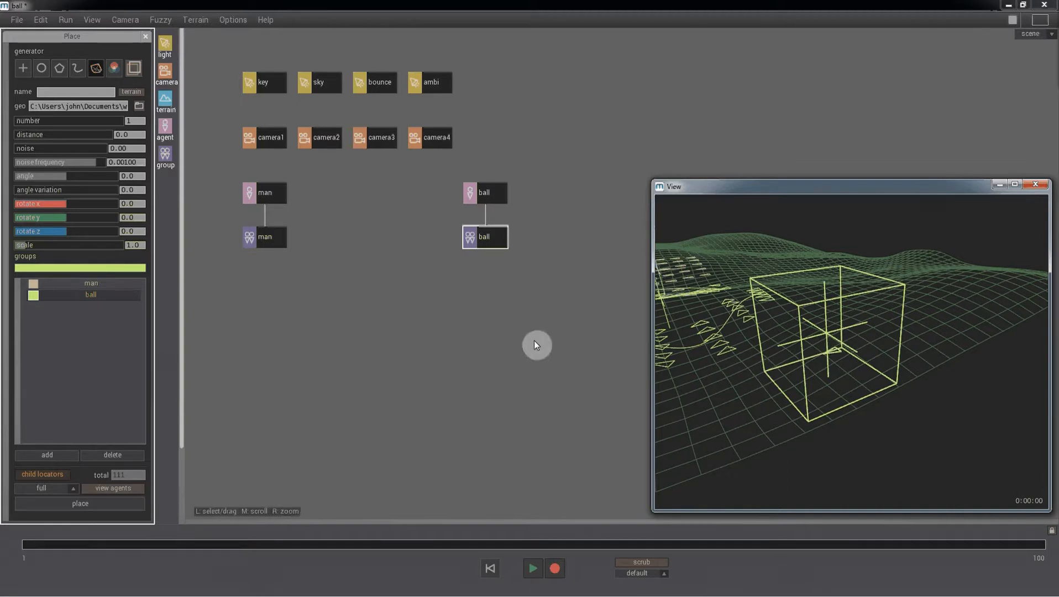
pyautogui.moveTo(804, 365); pyautogui.dragTo(859, 347)
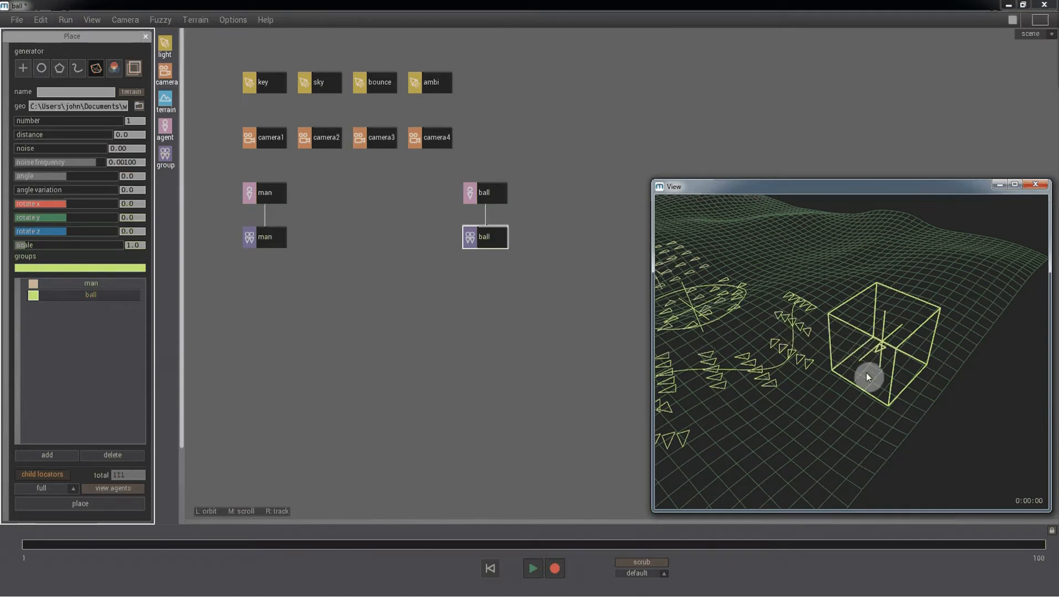
pyautogui.moveTo(866, 372); pyautogui.dragTo(816, 349)
pyautogui.moveTo(793, 294); pyautogui.dragTo(802, 303)
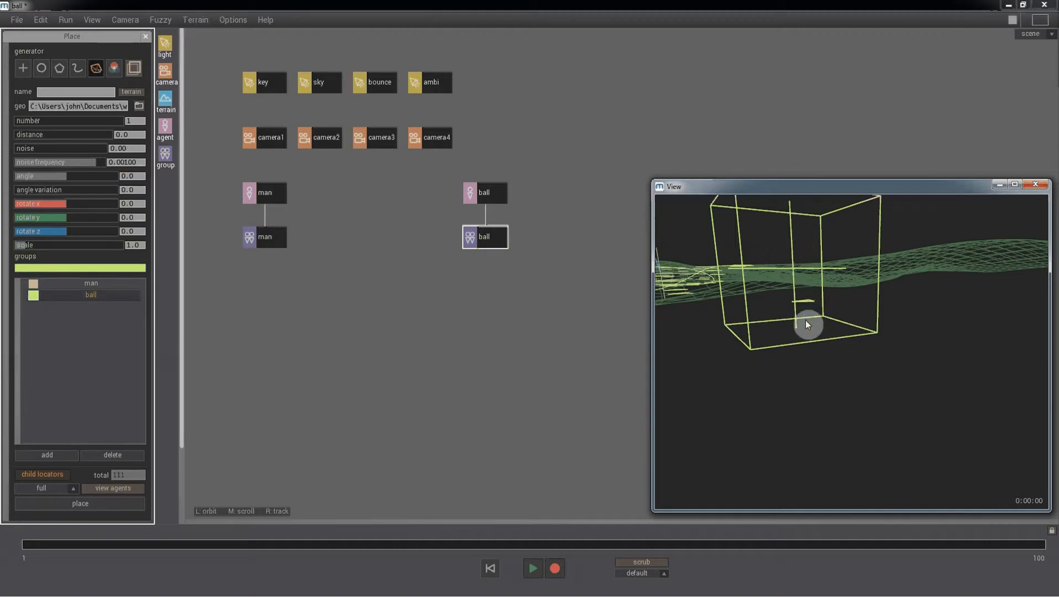
pyautogui.moveTo(808, 329); pyautogui.dragTo(837, 397)
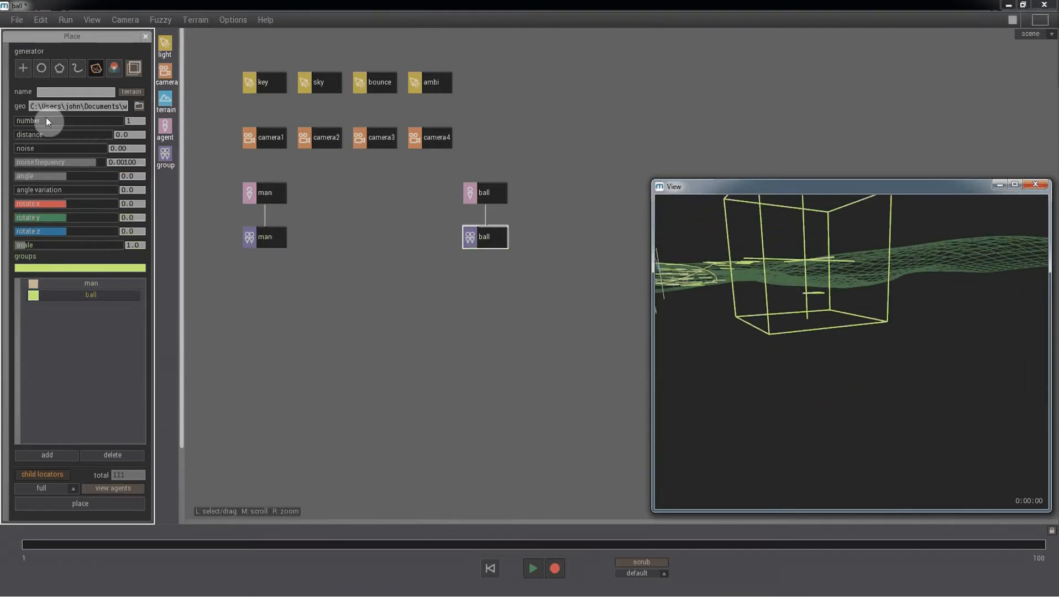
pyautogui.moveTo(26, 119); pyautogui.dragTo(33, 118)
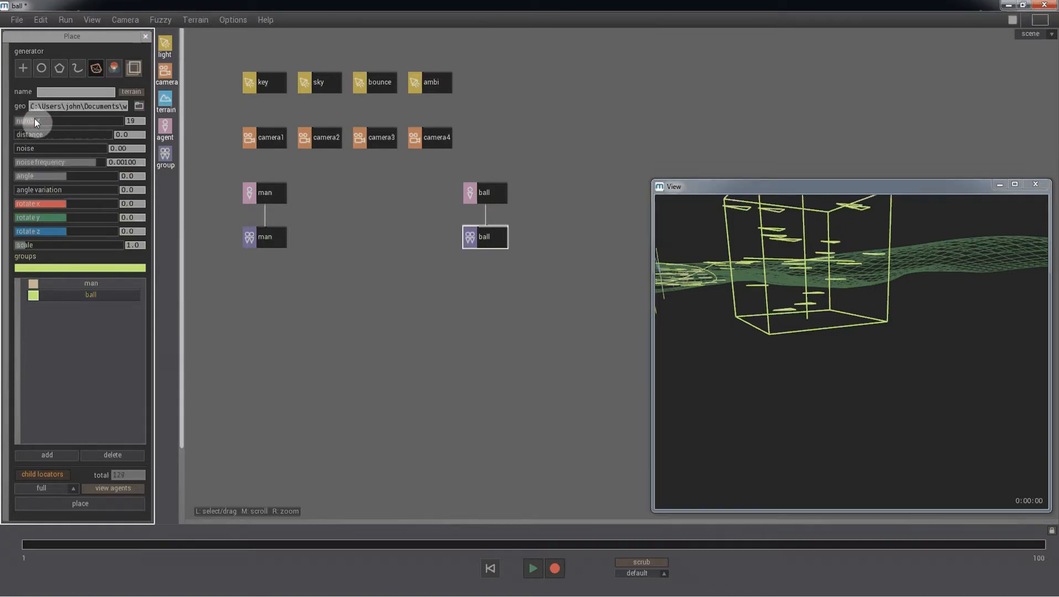
# Step: Raise the cube generator above the terrain using the transform manipulator
pyautogui.moveTo(744, 263); pyautogui.dragTo(762, 276)
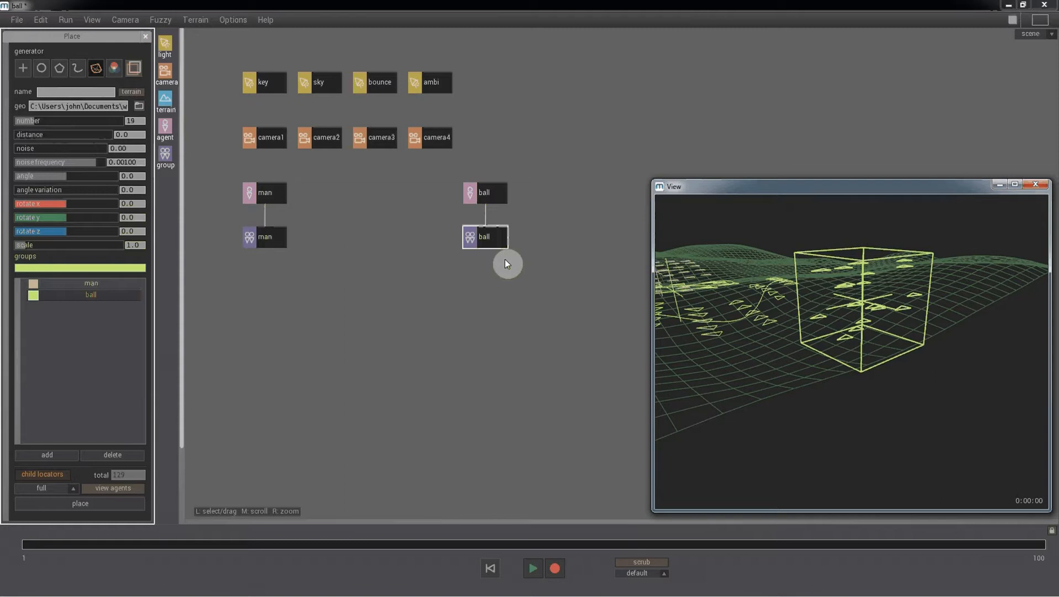
pyautogui.hotkey('ctrl', 'm')
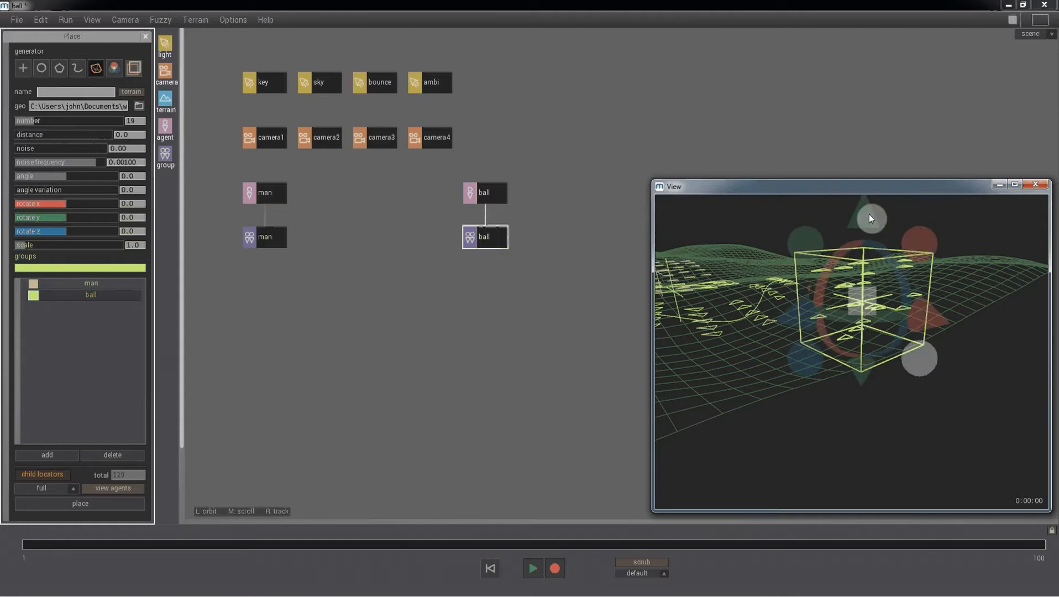
pyautogui.moveTo(866, 210); pyautogui.dragTo(859, 241)
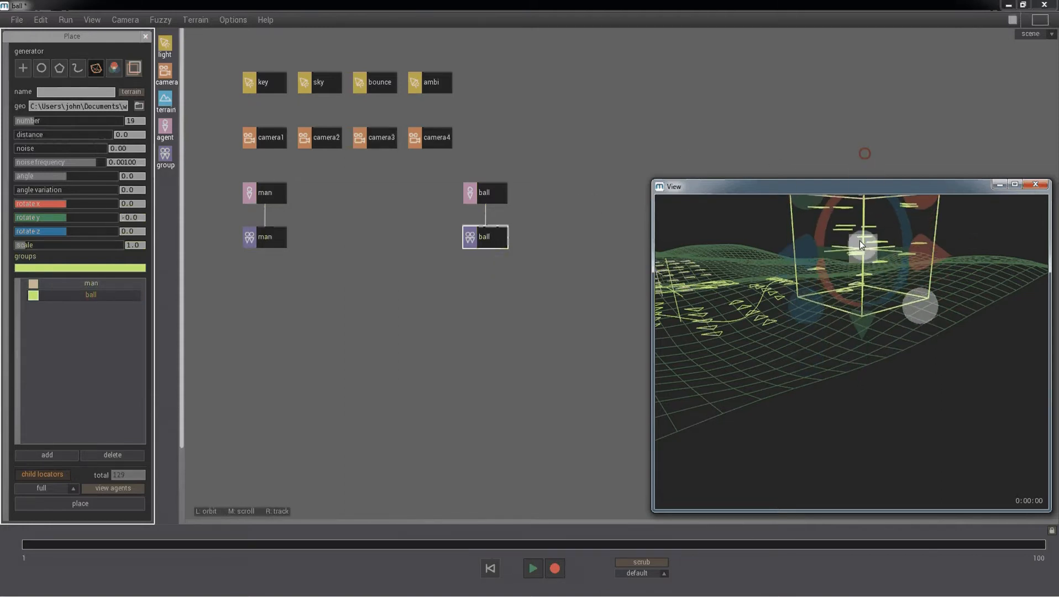
pyautogui.moveTo(846, 300); pyautogui.dragTo(805, 271)
pyautogui.click(356, 271)
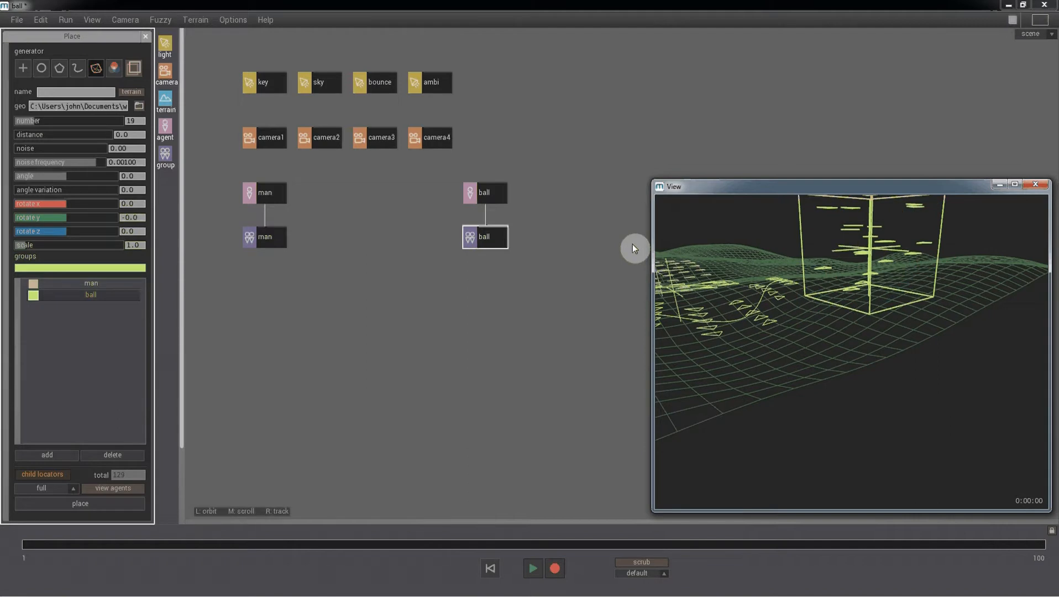
# Step: Rotate the cube generator to x 53.6, y -42.1 and z 40.2, and set its scale to 1.1
pyautogui.moveTo(64, 206); pyautogui.dragTo(26, 241)
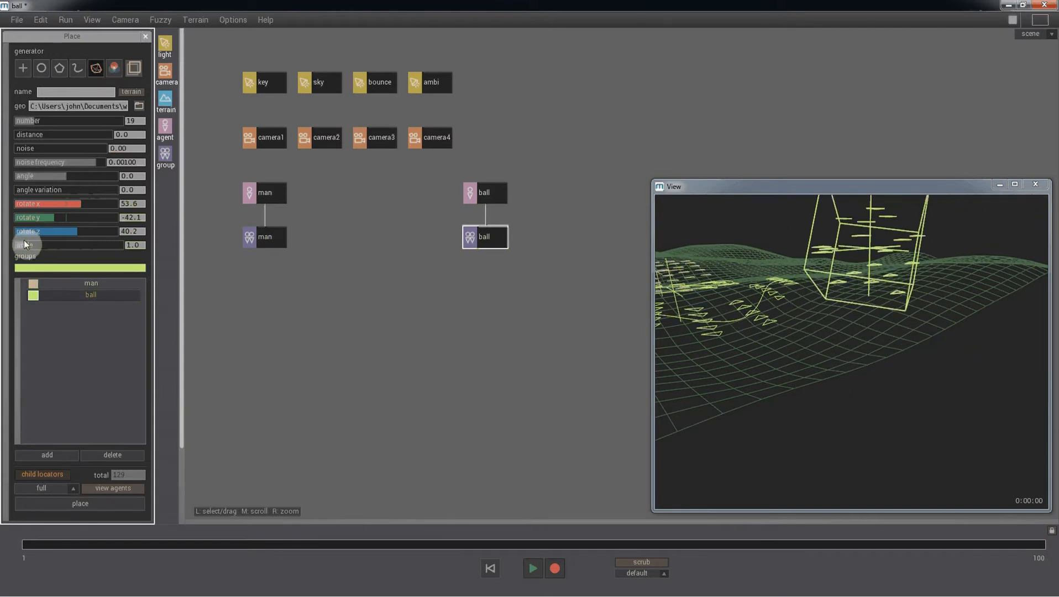
pyautogui.moveTo(863, 302); pyautogui.dragTo(950, 378)
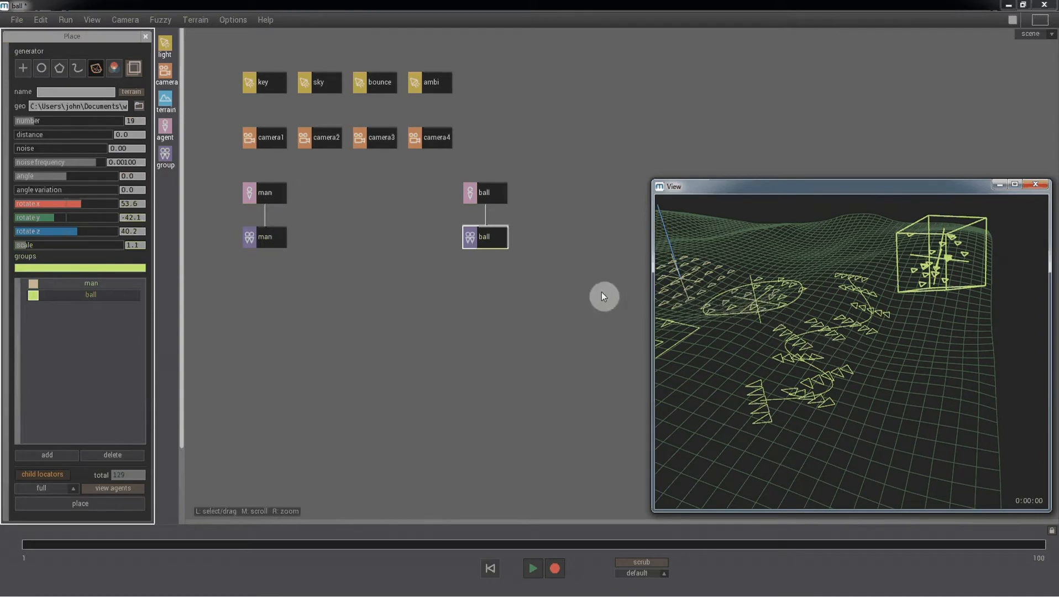
# Step: Turn off terrain placement for the circle generator, then raise and enlarge it using the transform manipulator
pyautogui.click(755, 299)
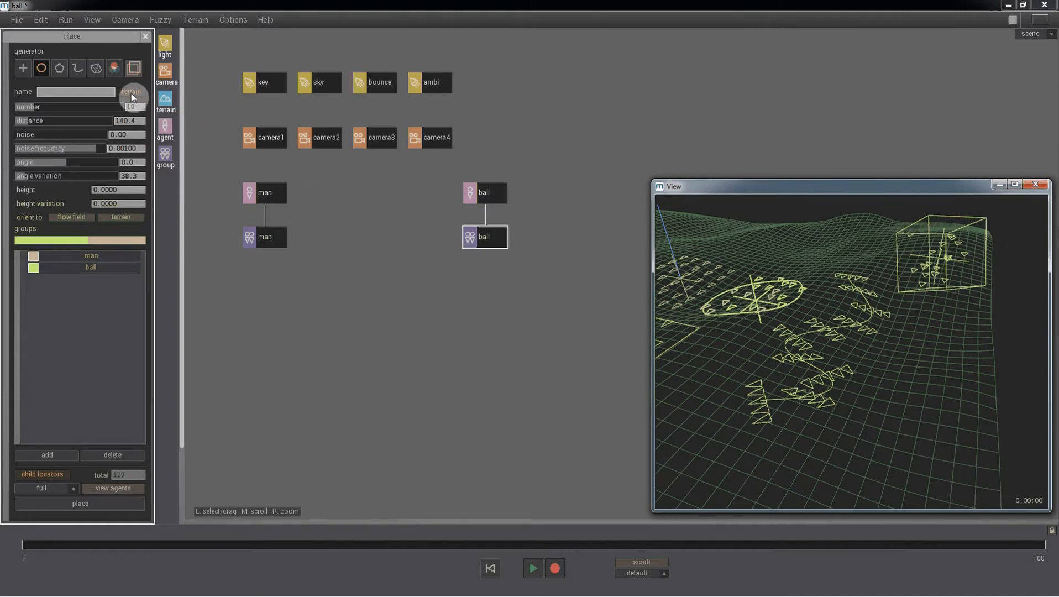
pyautogui.moveTo(861, 419); pyautogui.dragTo(750, 312)
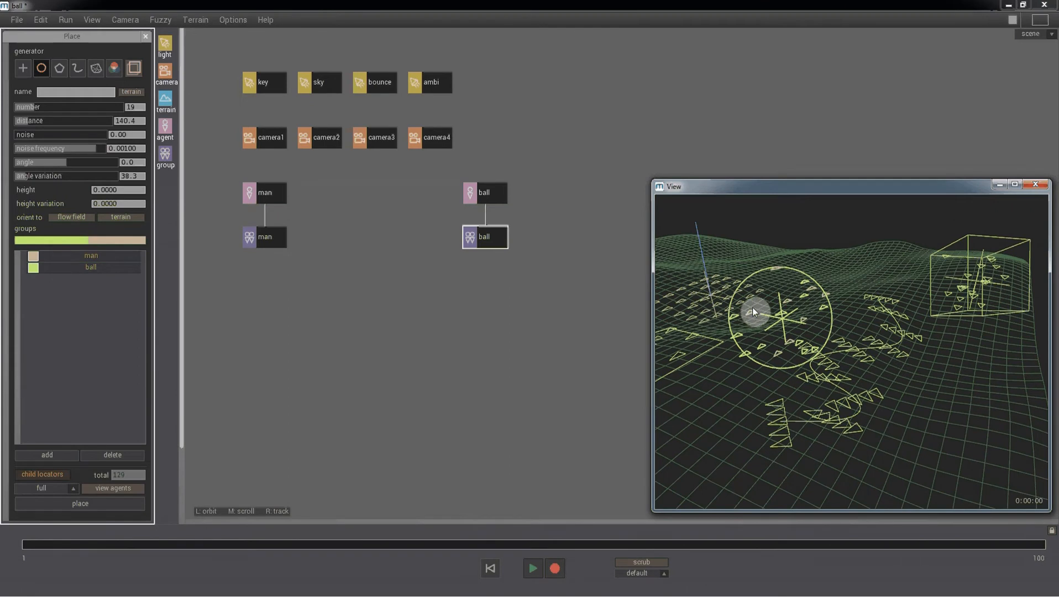
pyautogui.click(752, 306)
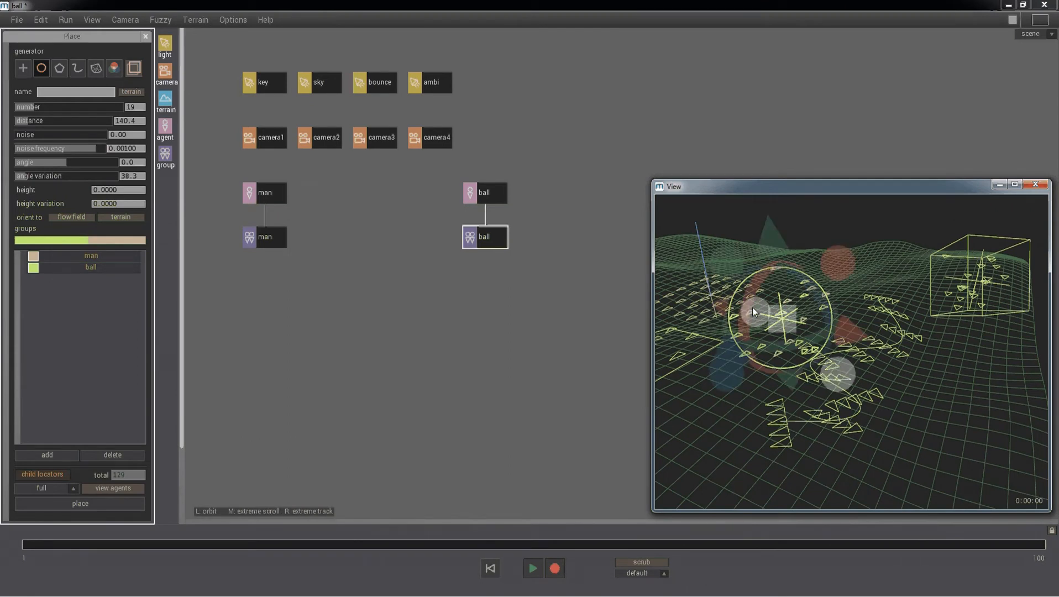
pyautogui.moveTo(765, 289); pyautogui.dragTo(759, 177)
pyautogui.moveTo(848, 275); pyautogui.dragTo(778, 195)
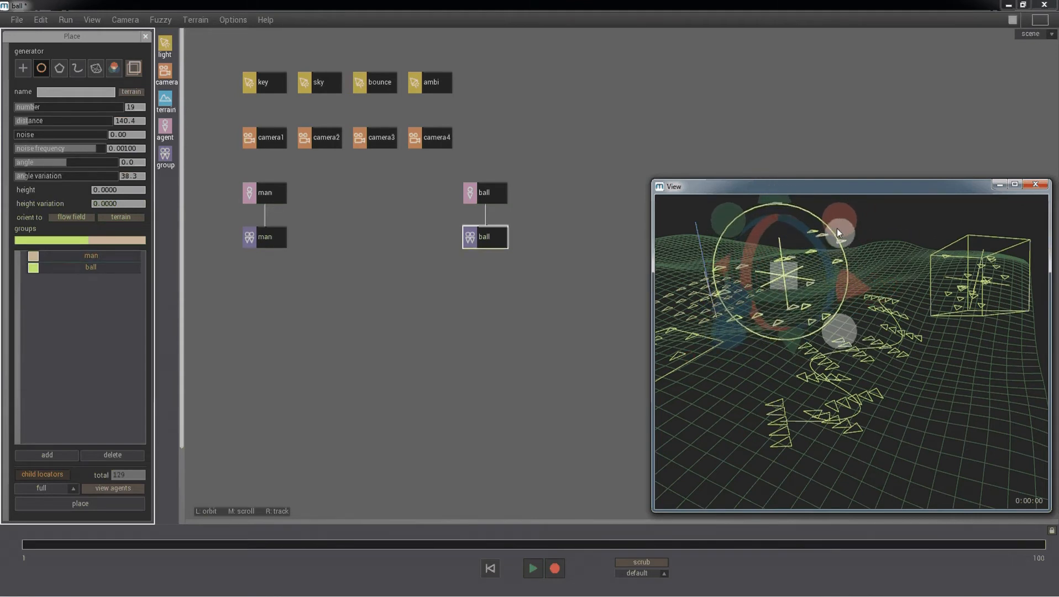
pyautogui.keyDown('ctrl'); pyautogui.click(794, 341); pyautogui.keyUp('ctrl')
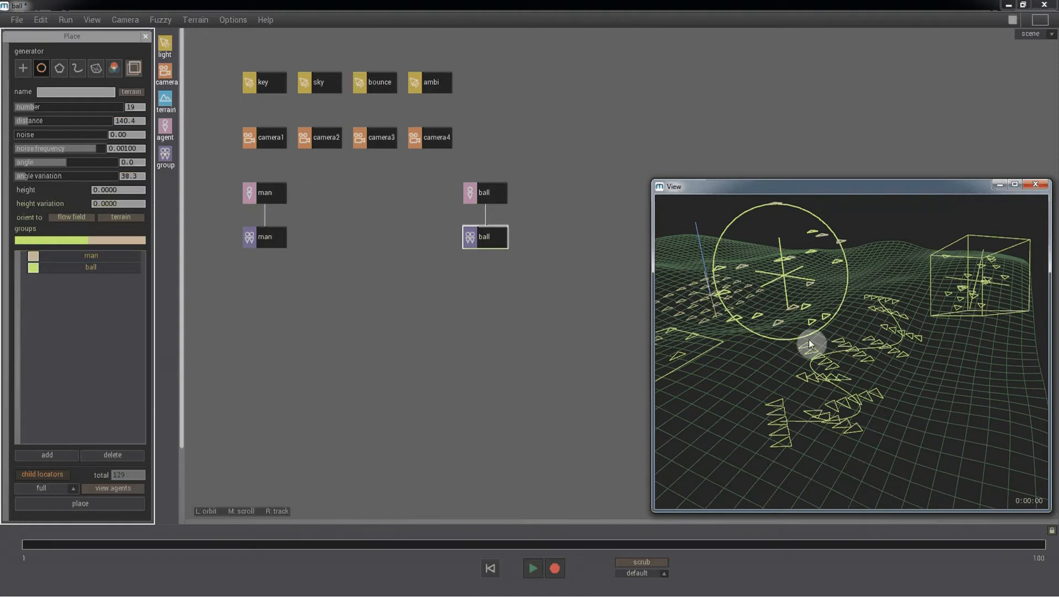
# Step: Choose the colour generator type and open the Paint editor, with an empty area of terrain in view
pyautogui.click(116, 69)
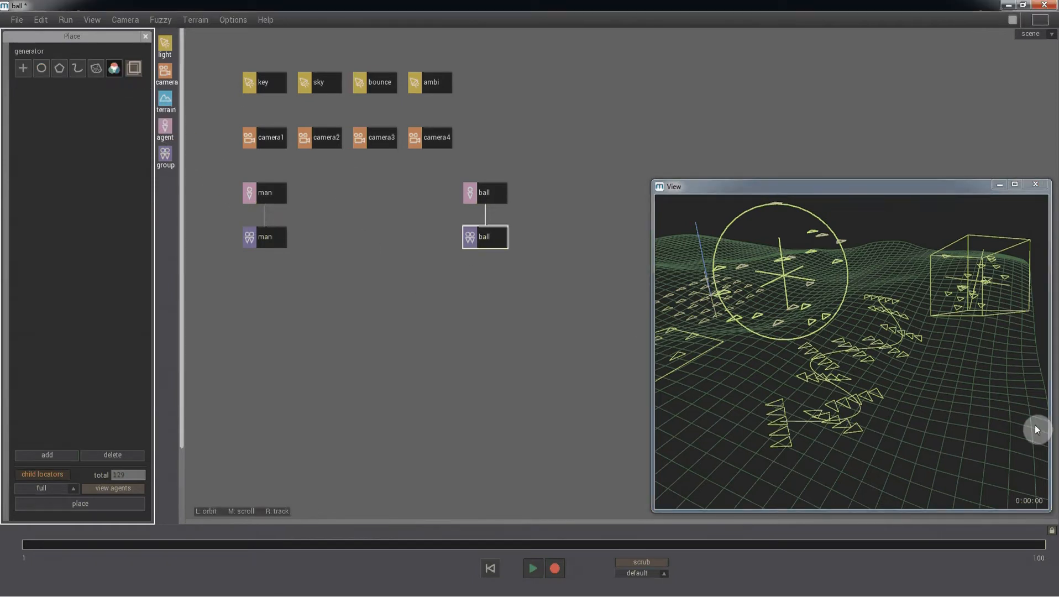
pyautogui.moveTo(807, 418)
pyautogui.mouseDown()
pyautogui.moveTo(887, 431)
pyautogui.moveTo(768, 423)
pyautogui.moveTo(879, 453)
pyautogui.moveTo(794, 406)
pyautogui.mouseUp()
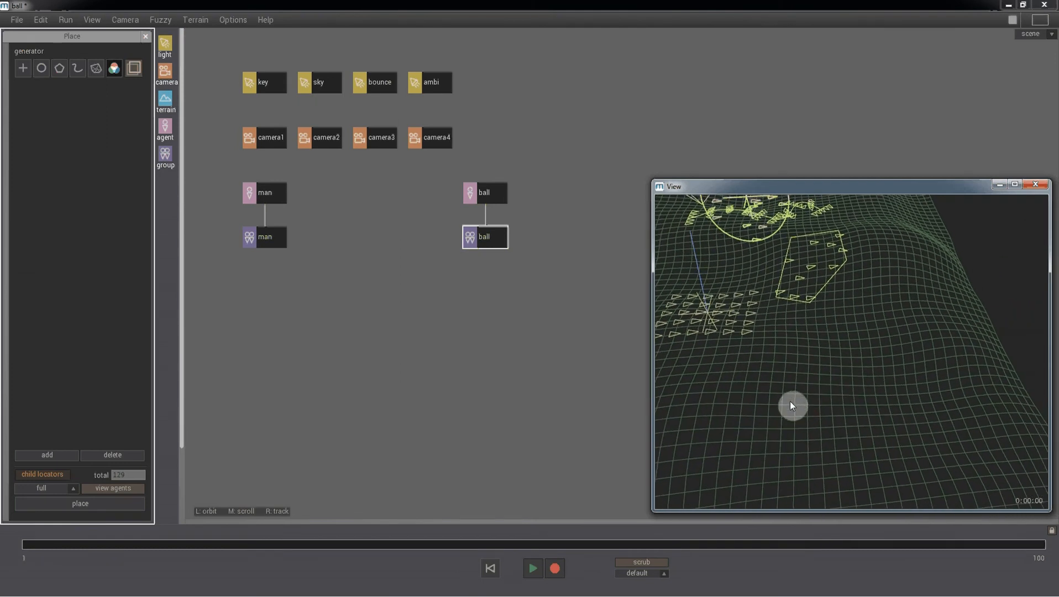
pyautogui.click(42, 18)
pyautogui.click(63, 116)
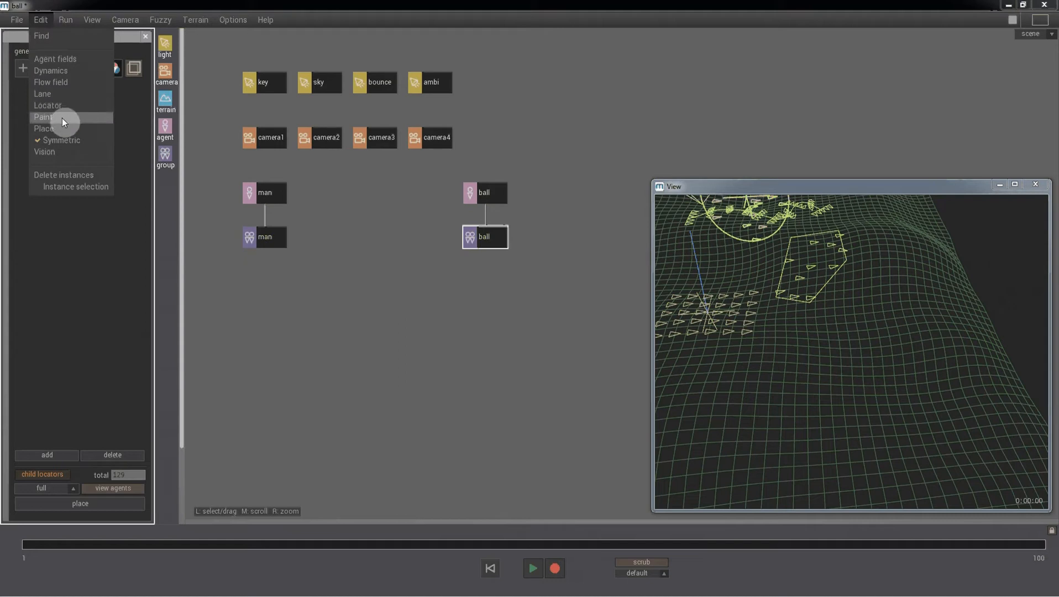
# Step: Paint an orange patch on the empty terrain with the soft round brush, using red 1.000, green 0.601 and blue 0.386
pyautogui.click(107, 62)
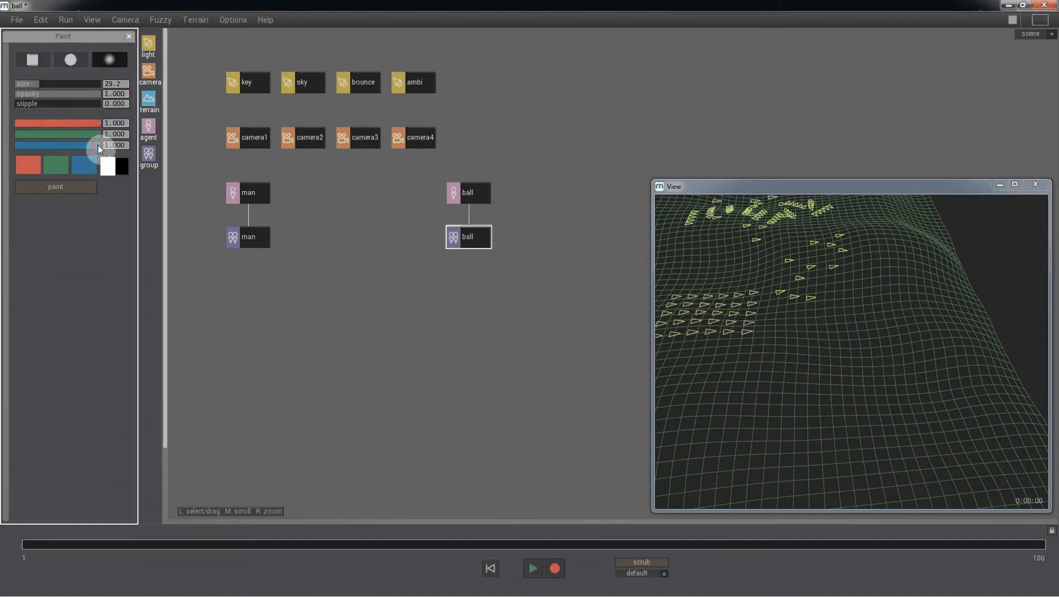
pyautogui.moveTo(98, 145)
pyautogui.mouseDown()
pyautogui.moveTo(48, 143)
pyautogui.moveTo(67, 134)
pyautogui.mouseUp()
pyautogui.click(72, 189)
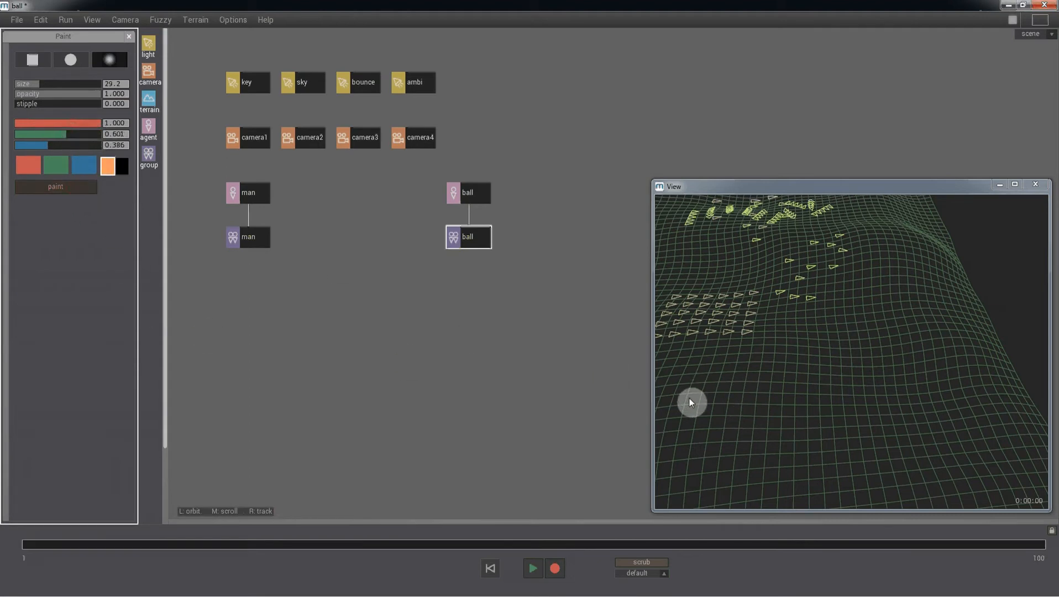
pyautogui.moveTo(690, 401); pyautogui.dragTo(713, 389)
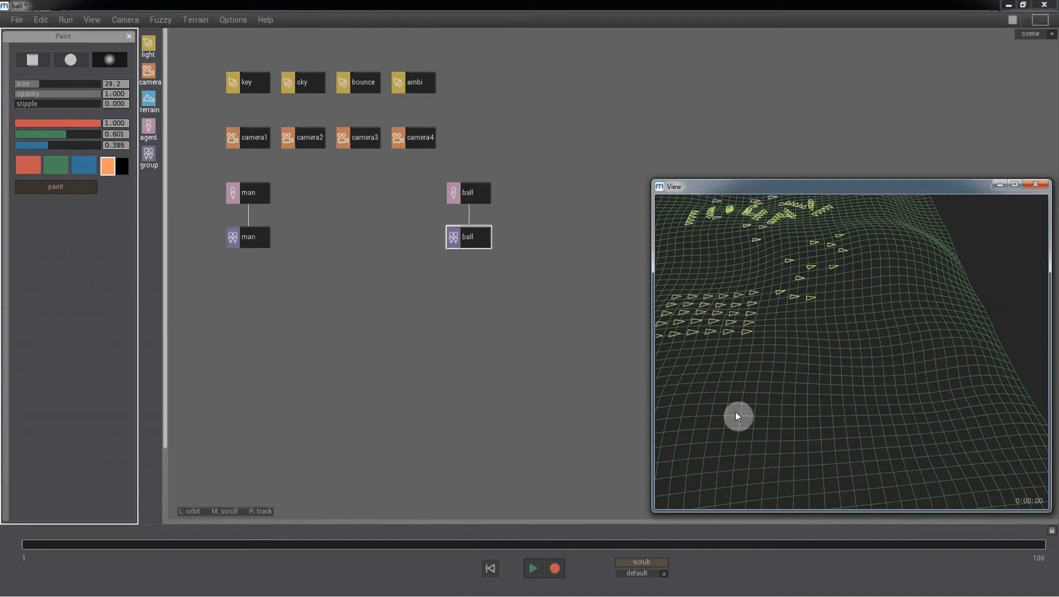
pyautogui.moveTo(735, 411)
pyautogui.mouseDown()
pyautogui.moveTo(751, 405)
pyautogui.moveTo(705, 433)
pyautogui.moveTo(732, 422)
pyautogui.moveTo(740, 439)
pyautogui.moveTo(796, 440)
pyautogui.moveTo(768, 447)
pyautogui.moveTo(810, 443)
pyautogui.moveTo(731, 397)
pyautogui.moveTo(812, 442)
pyautogui.moveTo(724, 385)
pyautogui.mouseUp()
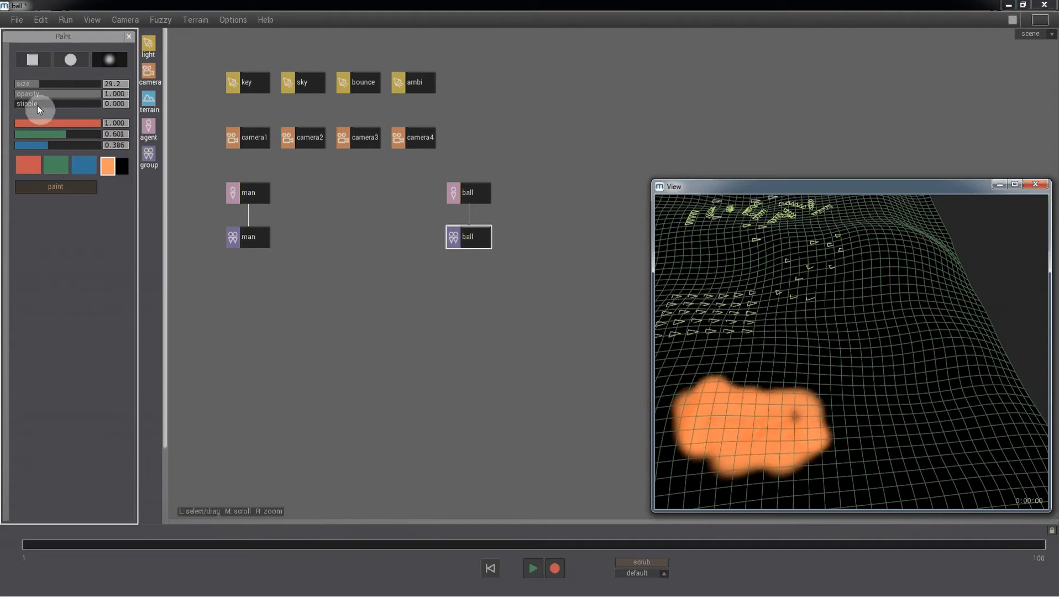
# Step: Paint a stippled orange patch on the terrain beyond the solid patch, using stipple values of 0.481 and 0.519
pyautogui.moveTo(37, 105); pyautogui.dragTo(57, 105)
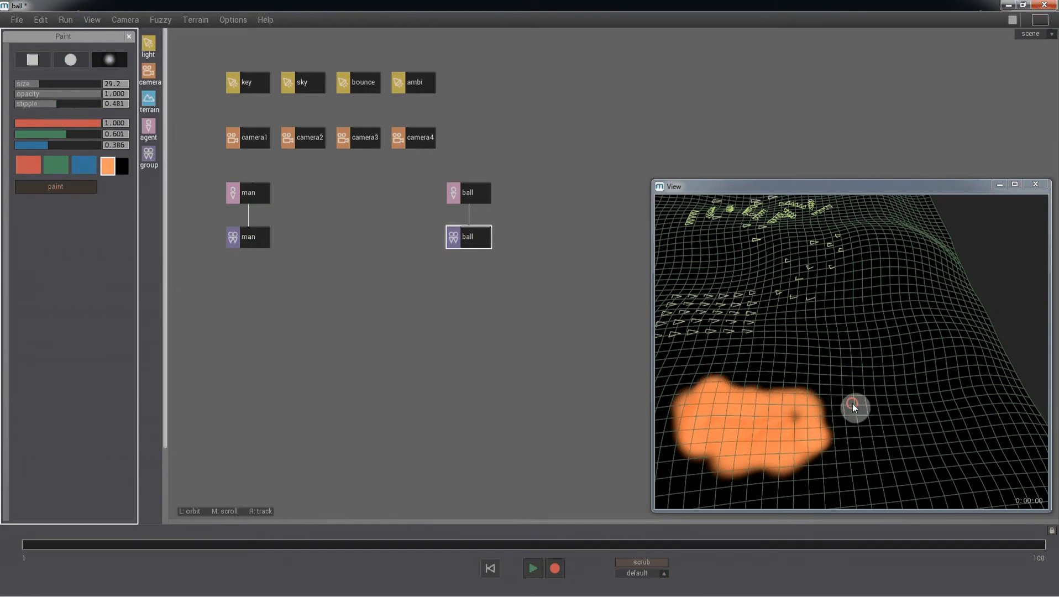
pyautogui.moveTo(853, 405); pyautogui.dragTo(868, 343)
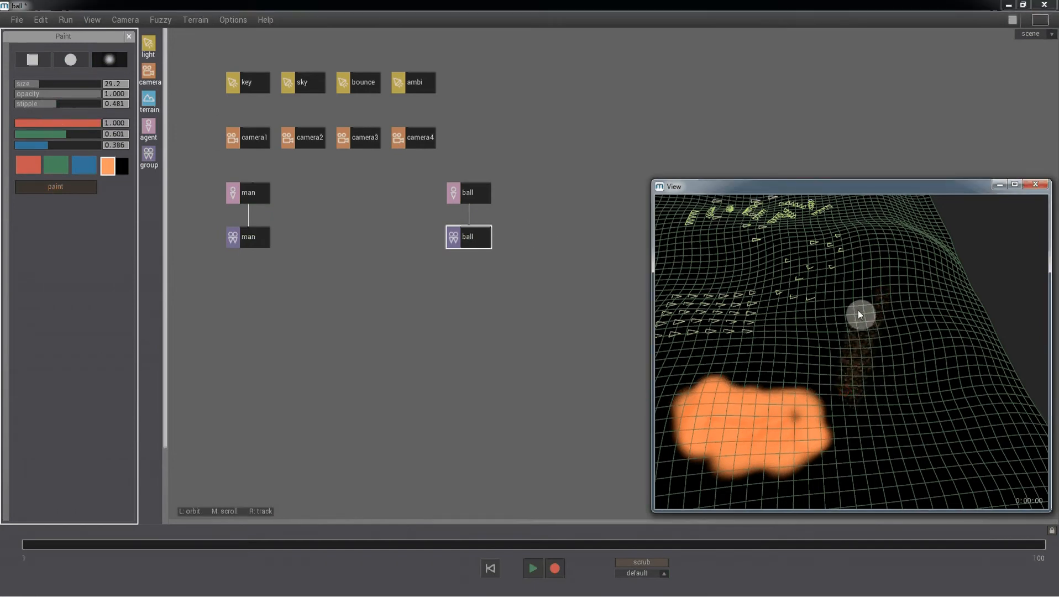
pyautogui.moveTo(870, 391)
pyautogui.mouseDown()
pyautogui.moveTo(885, 316)
pyautogui.moveTo(871, 297)
pyautogui.mouseUp()
pyautogui.moveTo(844, 375); pyautogui.dragTo(850, 296)
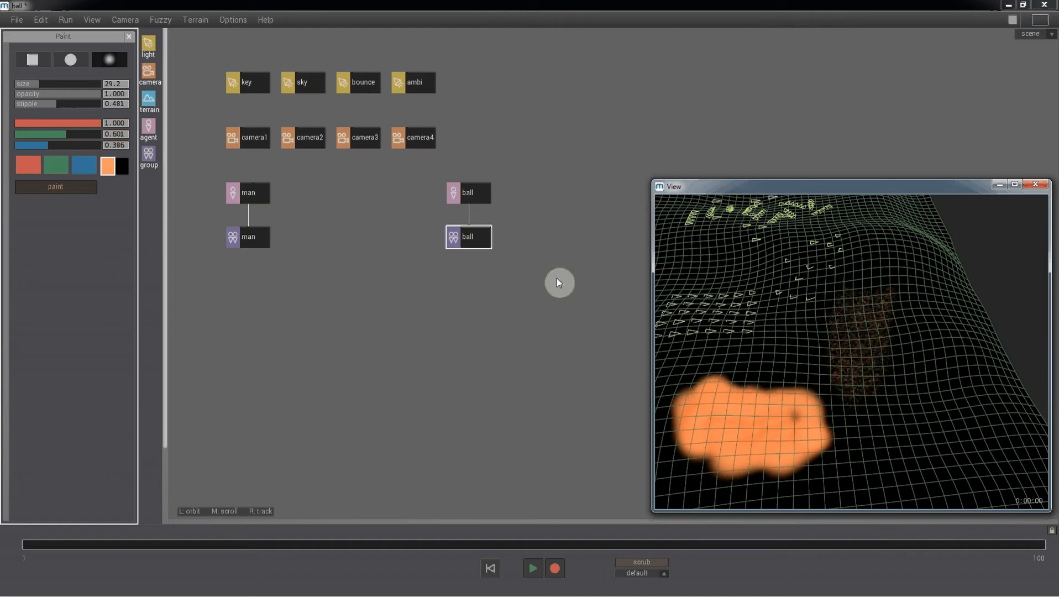
pyautogui.moveTo(46, 103)
pyautogui.mouseDown()
pyautogui.moveTo(52, 114)
pyautogui.moveTo(60, 105)
pyautogui.mouseUp()
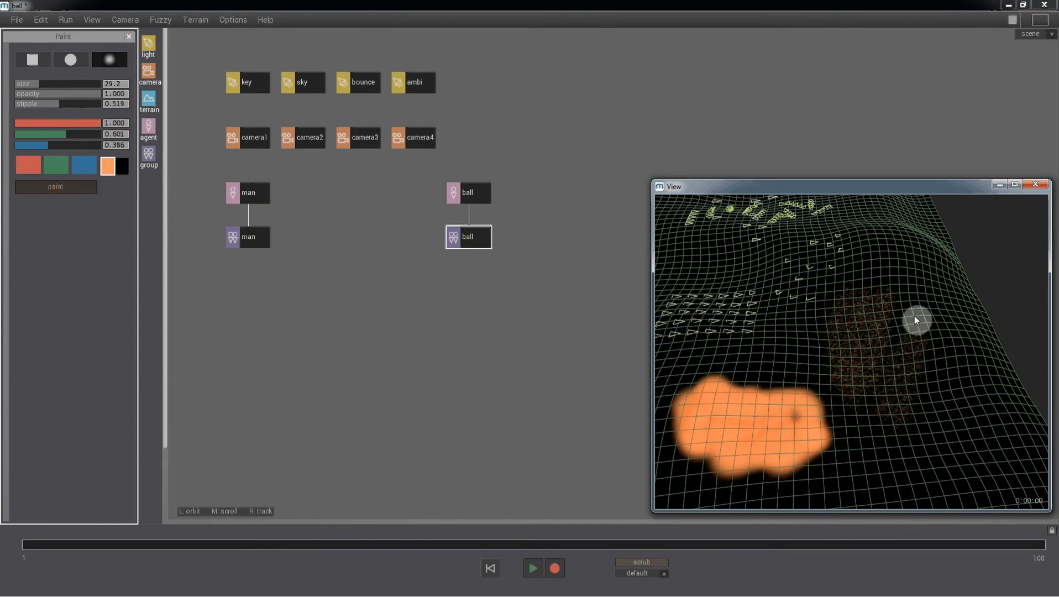
# Step: In the Place editor, add a colour generator for the solid orange patch and set its number to 17
pyautogui.click(45, 19)
pyautogui.click(70, 128)
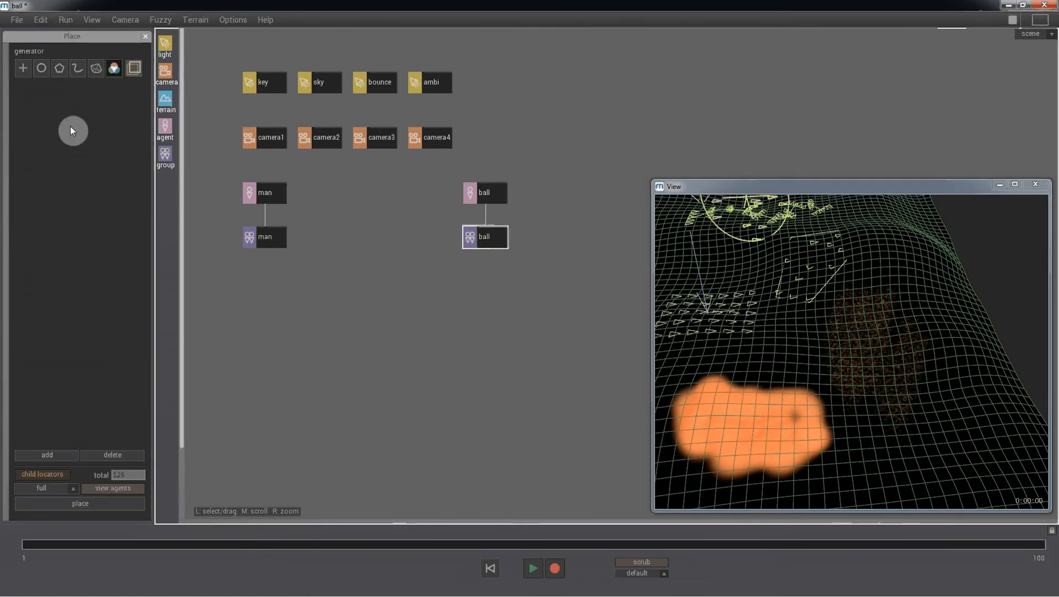
pyautogui.click(115, 68)
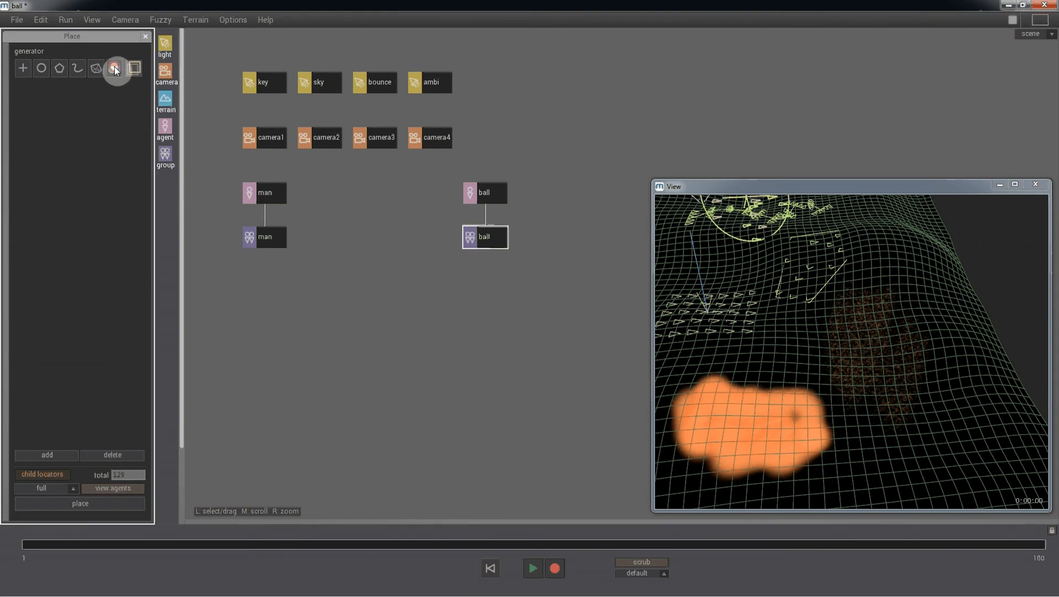
pyautogui.click(68, 455)
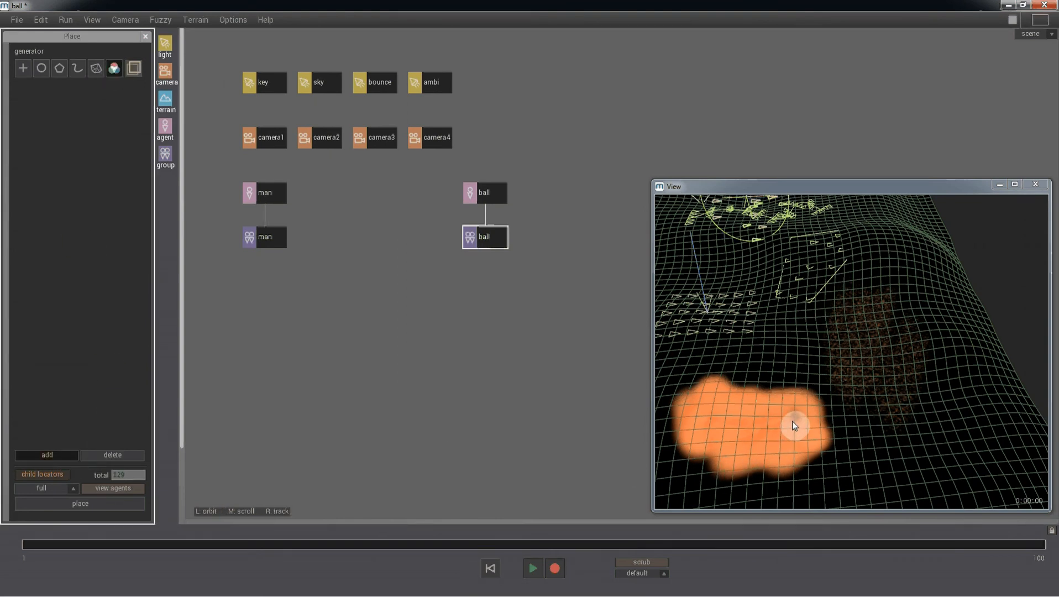
pyautogui.click(752, 425)
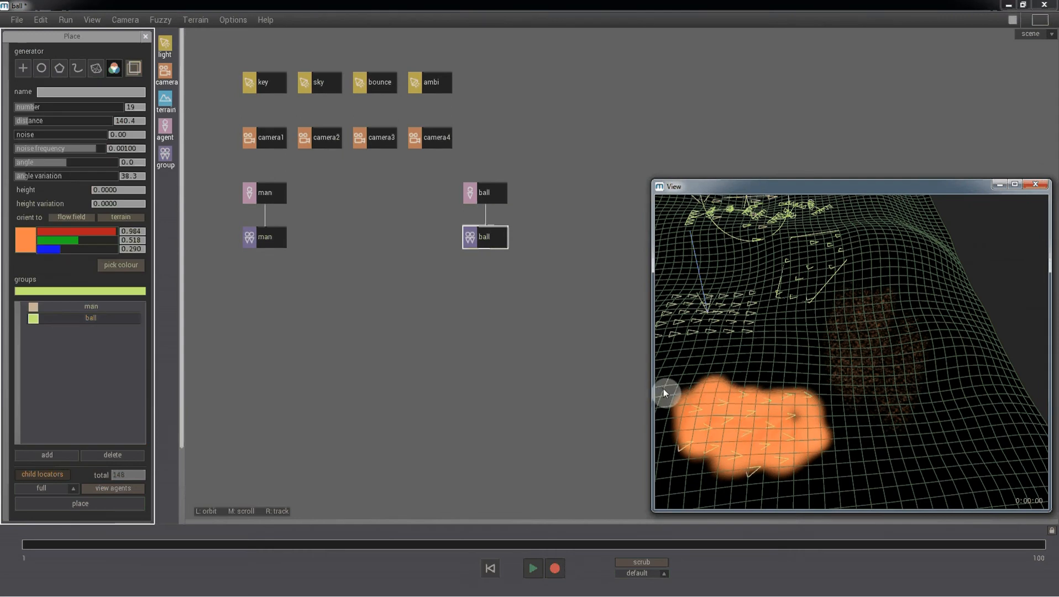
pyautogui.moveTo(33, 108)
pyautogui.mouseDown()
pyautogui.moveTo(46, 104)
pyautogui.moveTo(32, 107)
pyautogui.mouseUp()
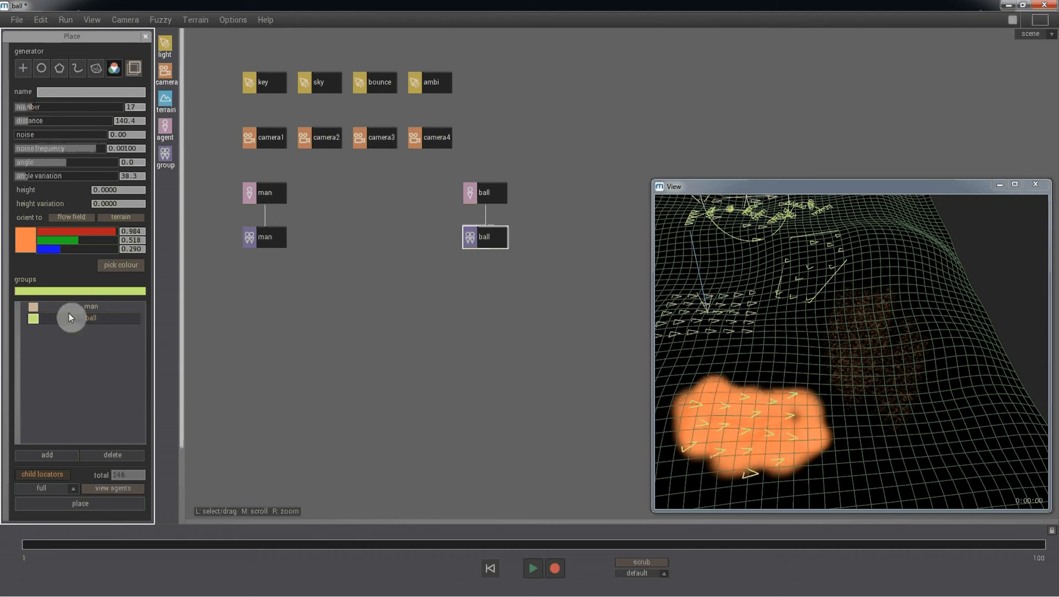
# Step: Add a second colour generator that samples the dark stippled patch and set its number to 19
pyautogui.click(48, 455)
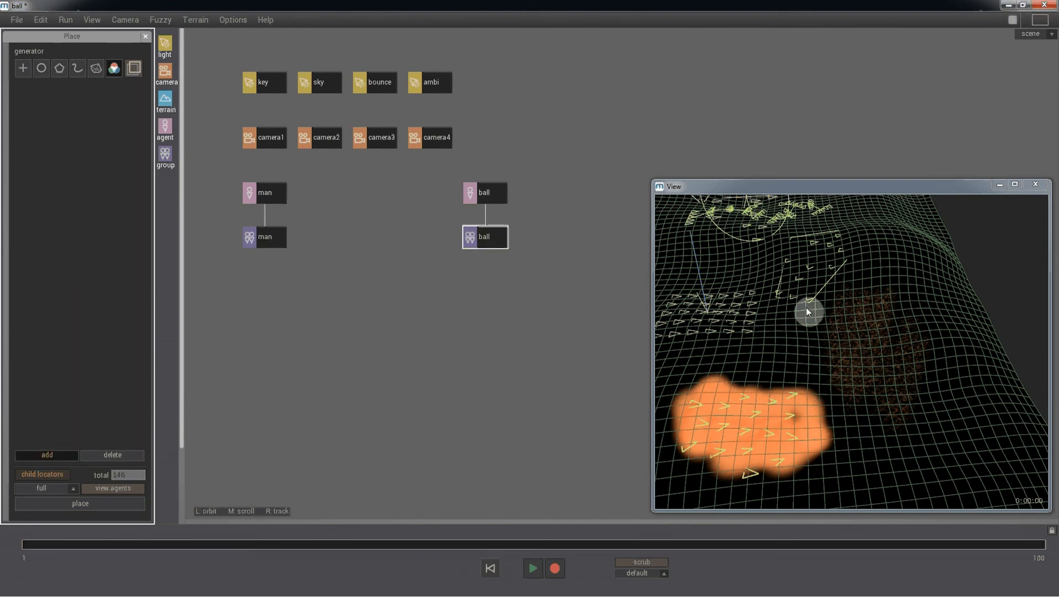
pyautogui.click(869, 353)
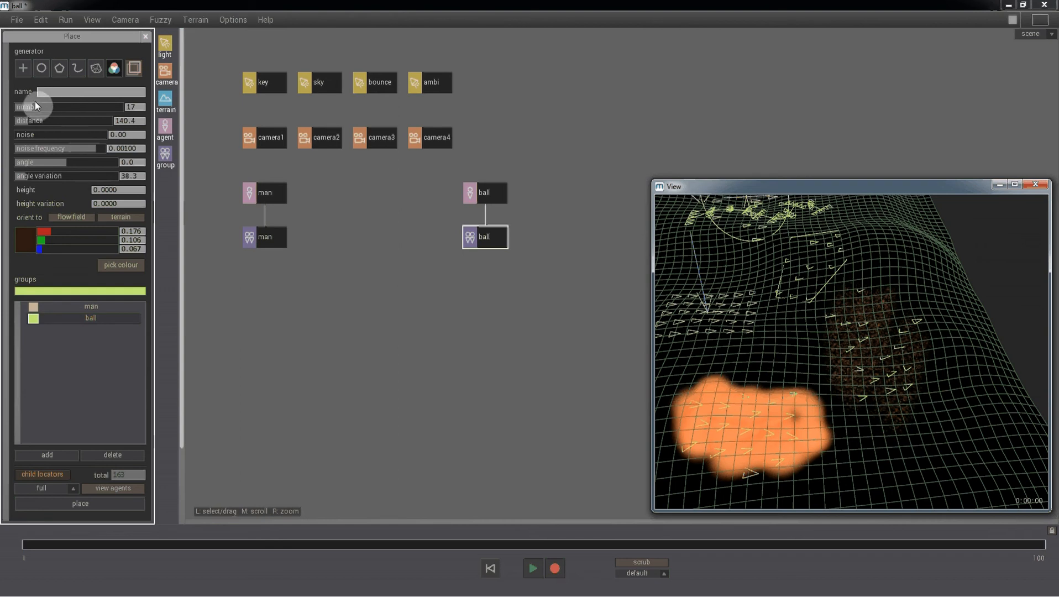
pyautogui.moveTo(35, 103)
pyautogui.mouseDown()
pyautogui.moveTo(47, 96)
pyautogui.moveTo(34, 95)
pyautogui.mouseUp()
pyautogui.click(271, 238)
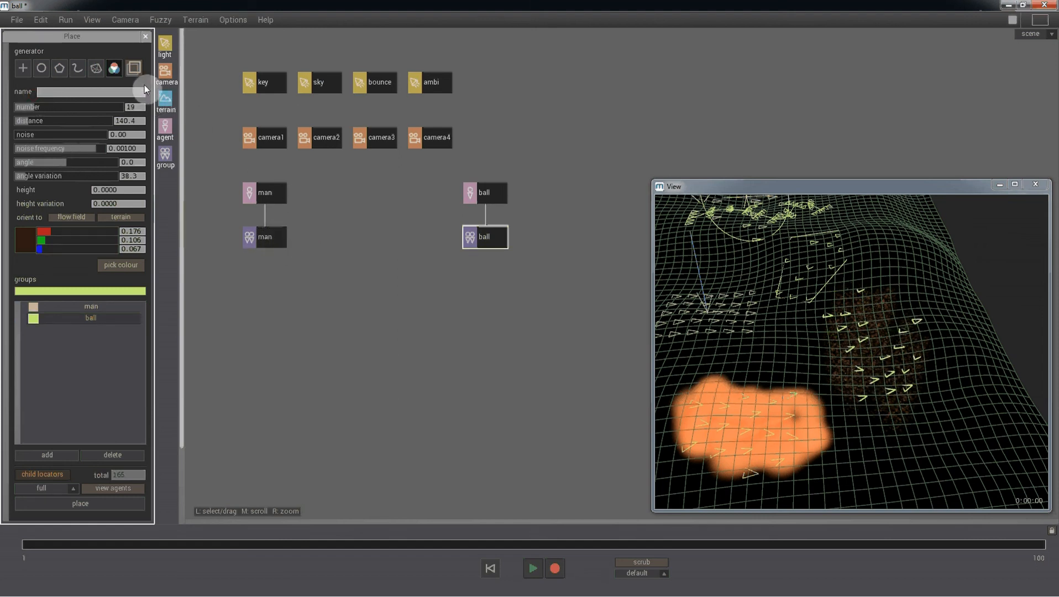
pyautogui.moveTo(796, 330); pyautogui.dragTo(787, 354)
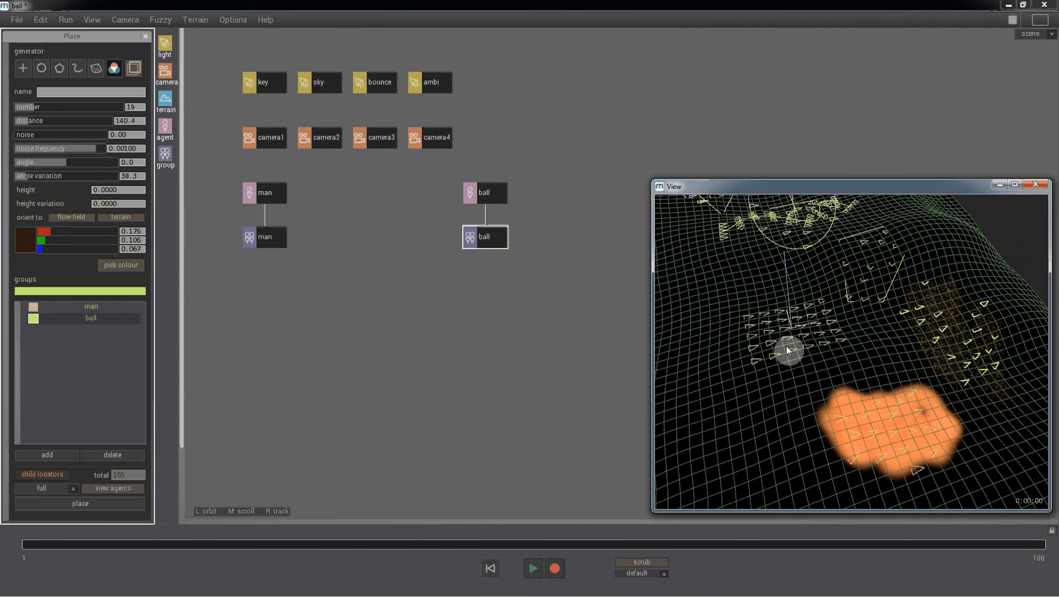